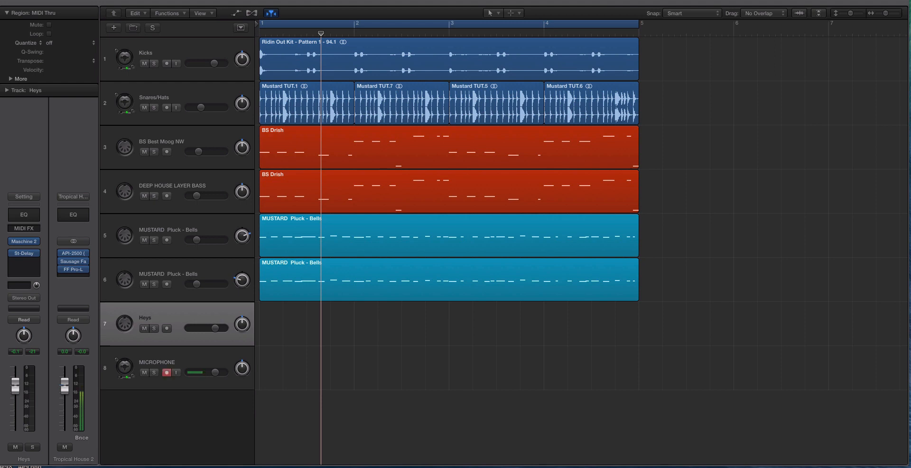
Play the full loop and look over the two bass tracks, BS Best Moog NW and DEEP HOUSE LAYER BASS
drag(677, 146, 384, 185)
scroll(385, 185, down, 4)
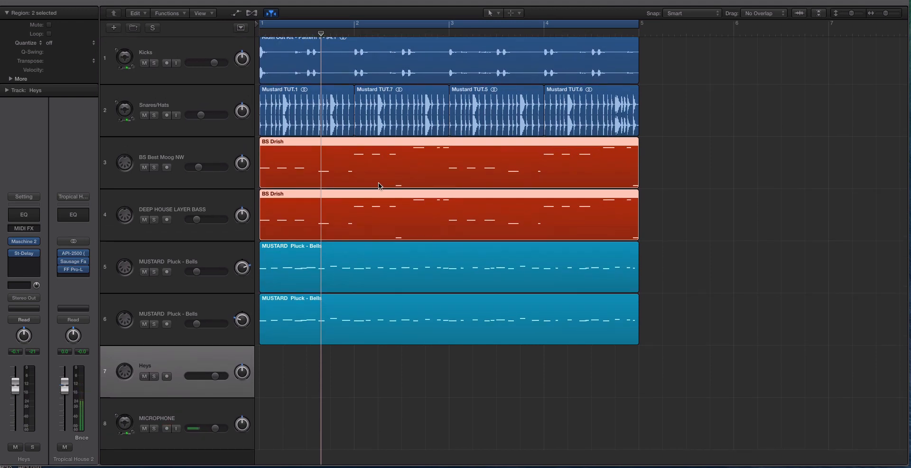
key(space)
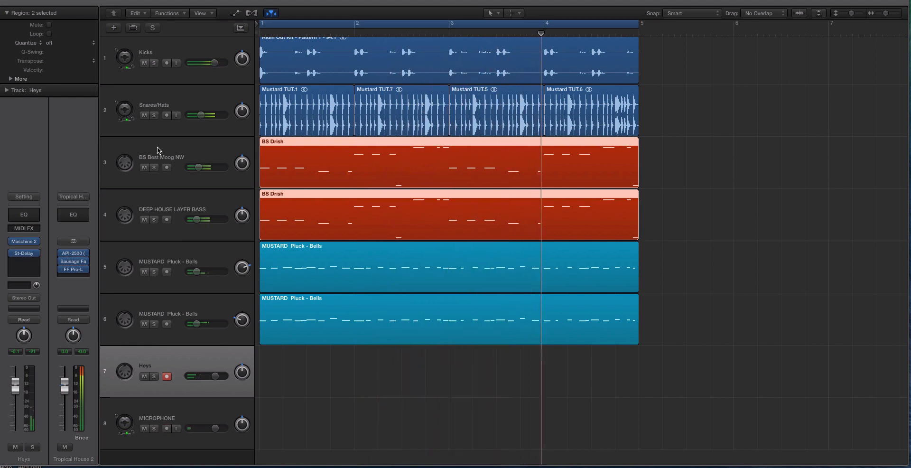
click(172, 151)
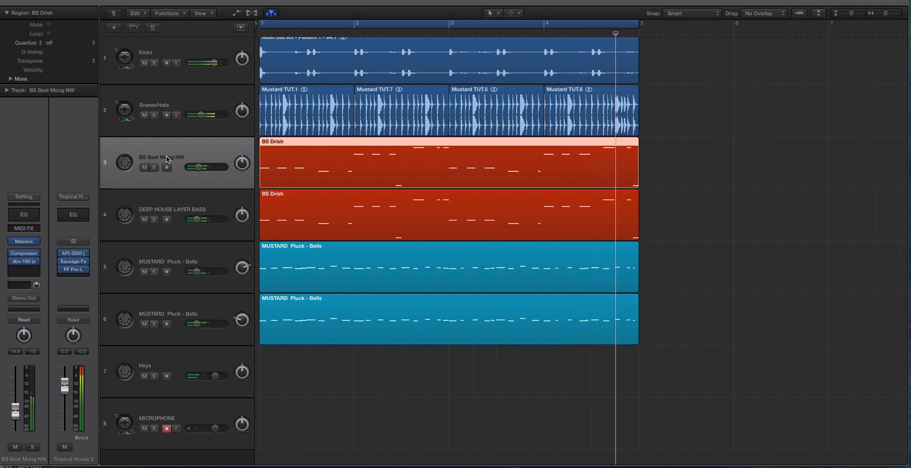
click(179, 188)
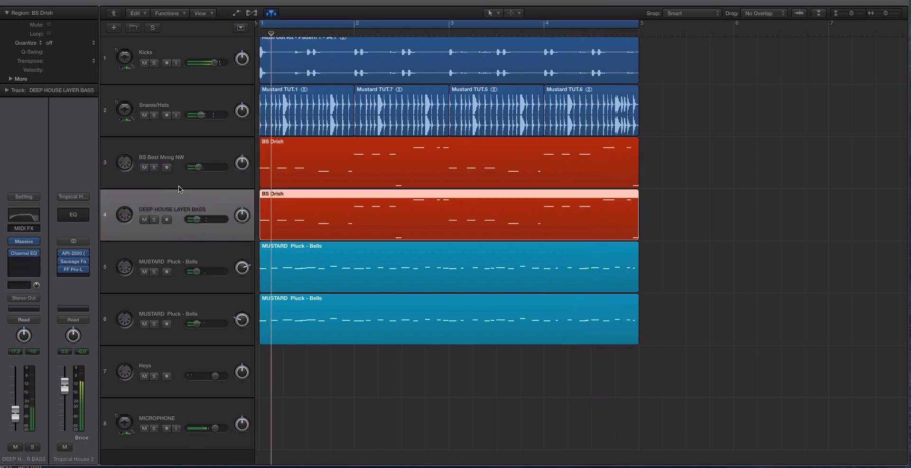
click(178, 165)
scroll(401, 165, up, 1)
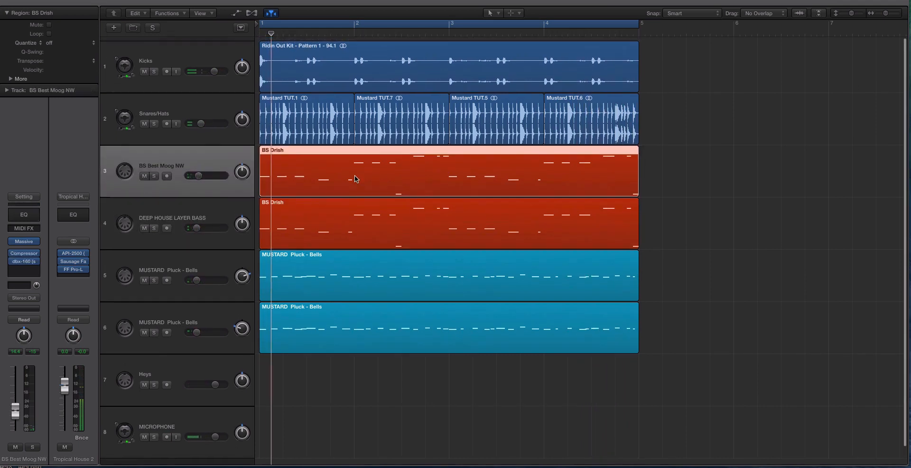
drag(689, 168, 636, 204)
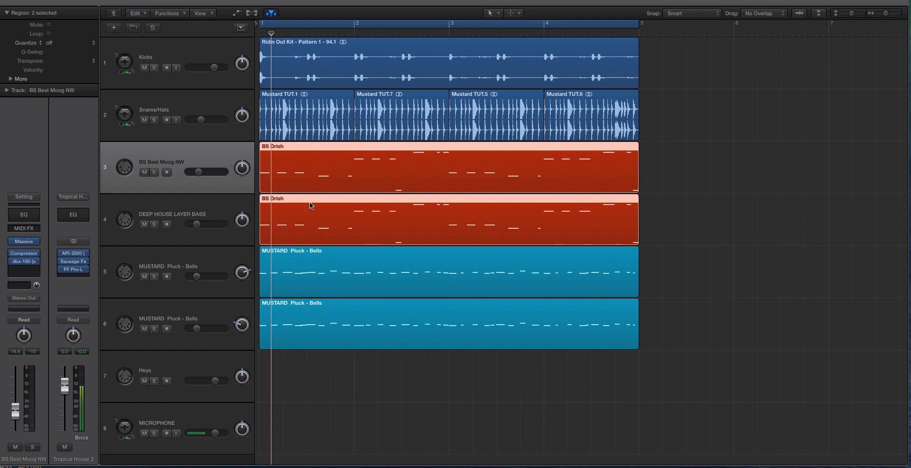
click(201, 213)
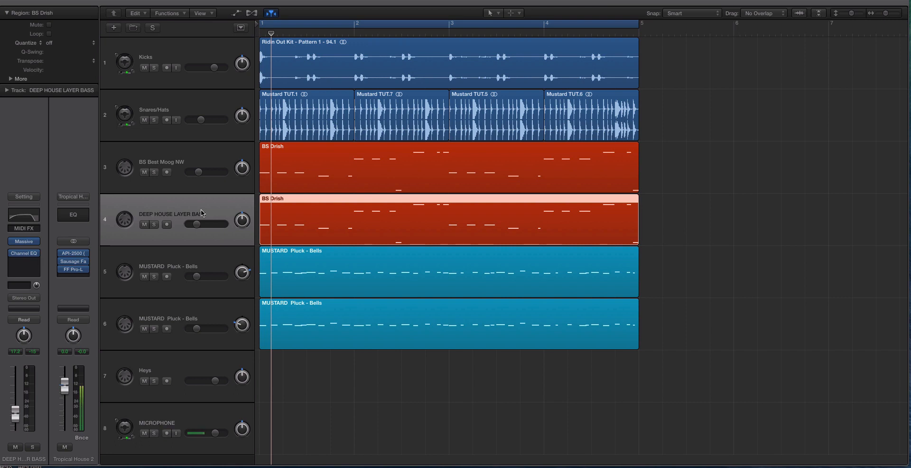
click(172, 157)
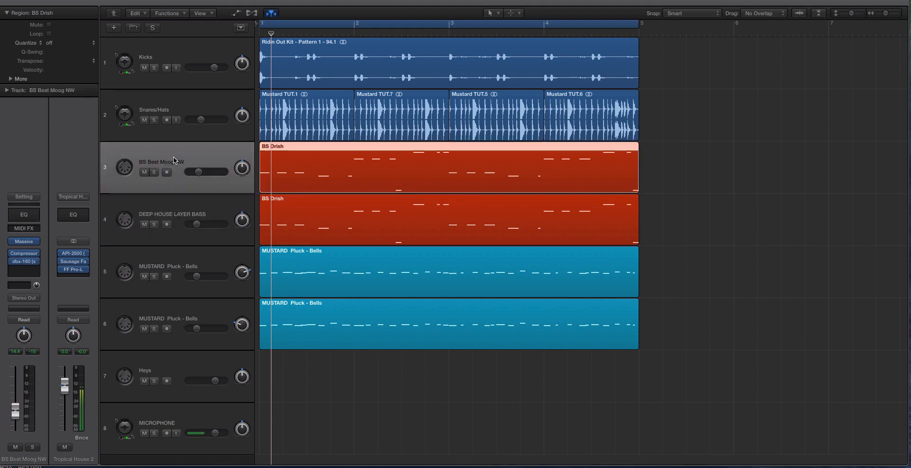
Audition each bass region in solo, hearing the BS Best Moog NW part together with the kick and the first two snare/hat regions
key(ctrl+s)
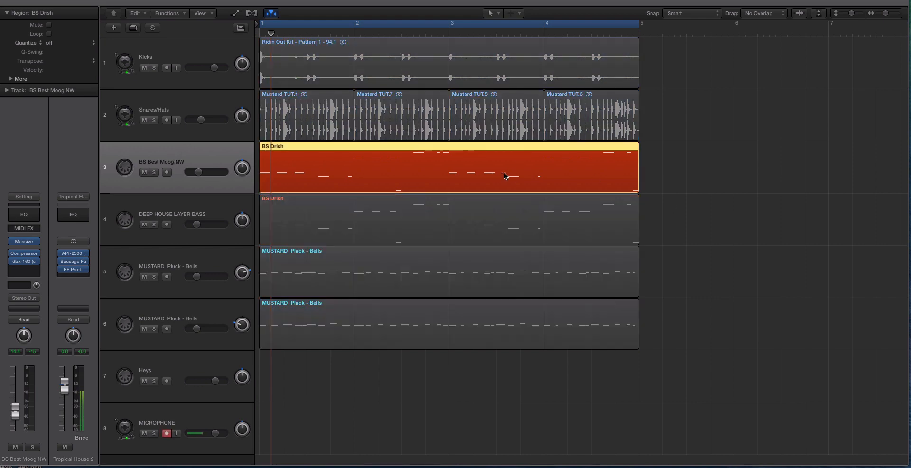
key(super+Right)
key(super+Left)
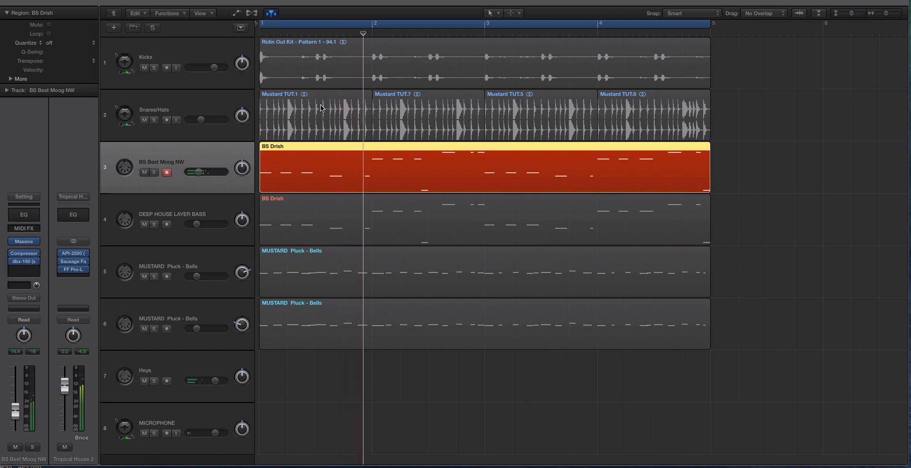
shift+click(291, 65)
shift+click(342, 116)
shift+click(403, 115)
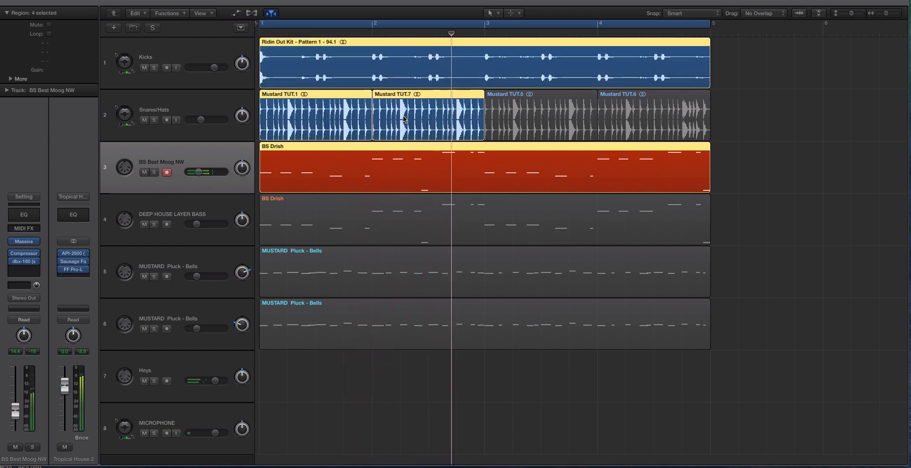
key(Return)
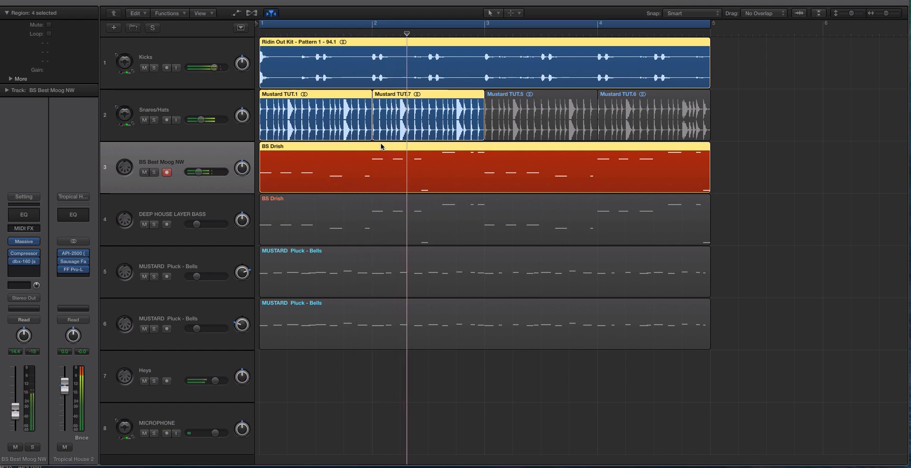
click(183, 215)
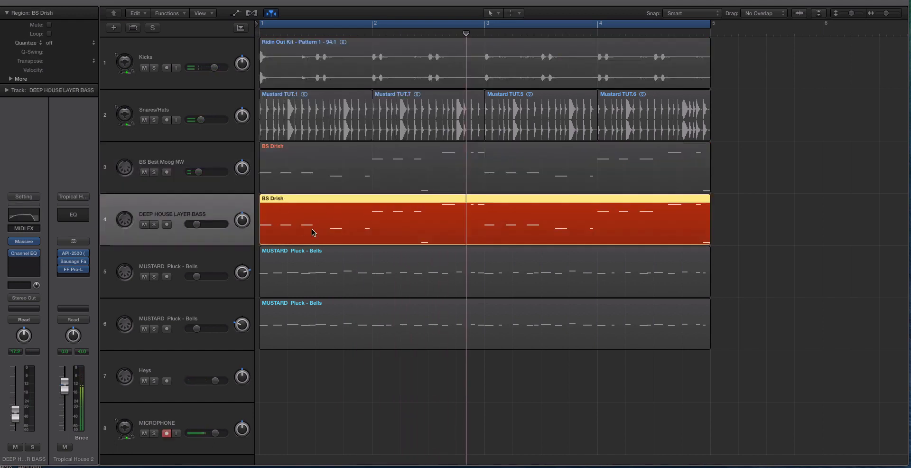
key(super+a)
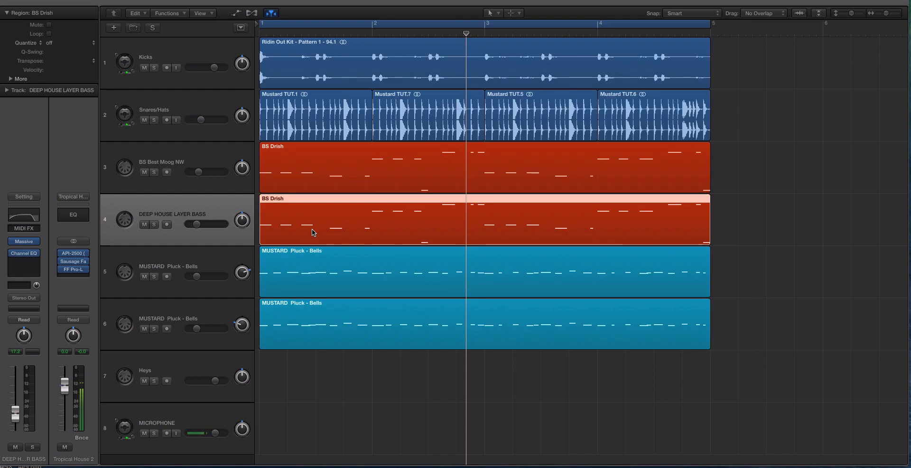
Duplicate the BS Best Moog NW track with its region, and mute the original track and DEEP HOUSE LAYER BASS
click(199, 160)
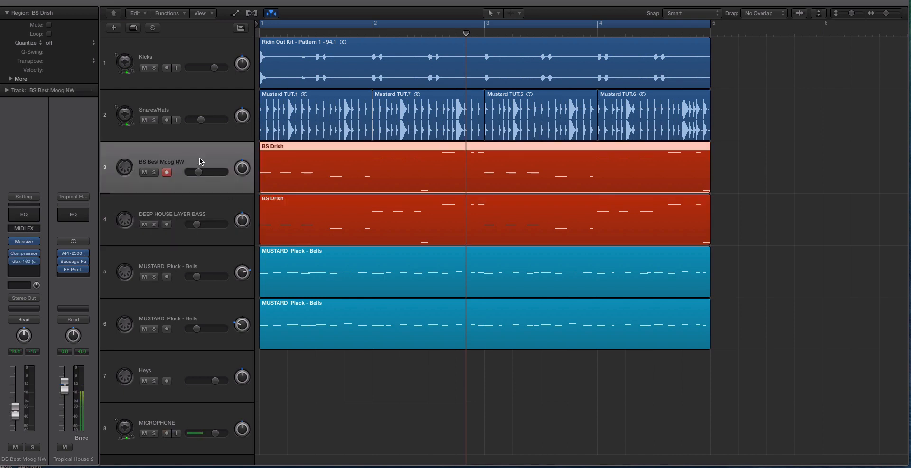
key(super+d)
drag(324, 194, 326, 201)
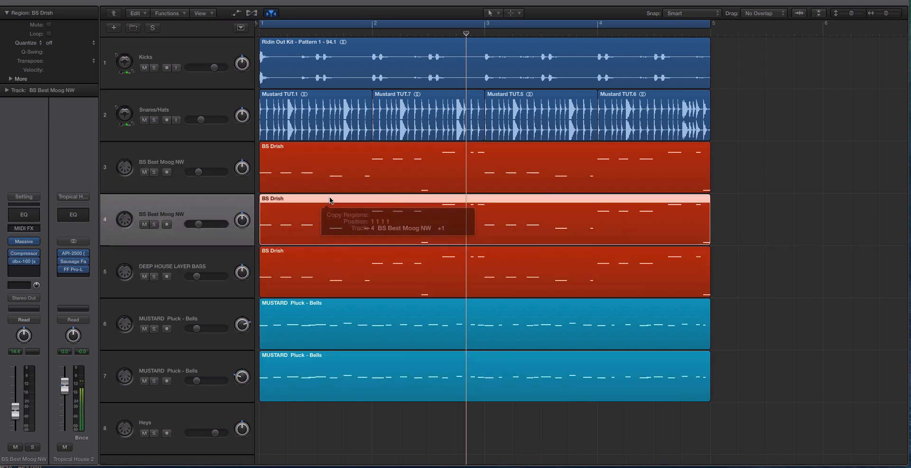
click(144, 172)
click(144, 276)
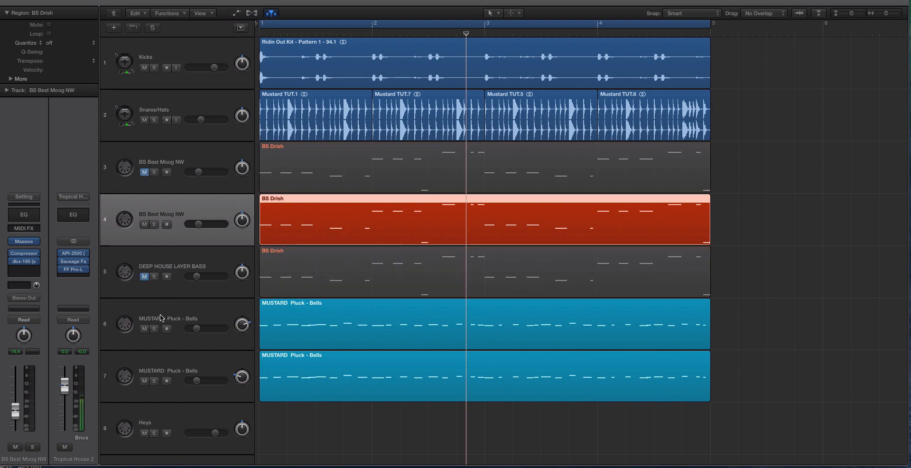
Open the Massive synth on the duplicated bass track and reset it to a new sound
click(24, 241)
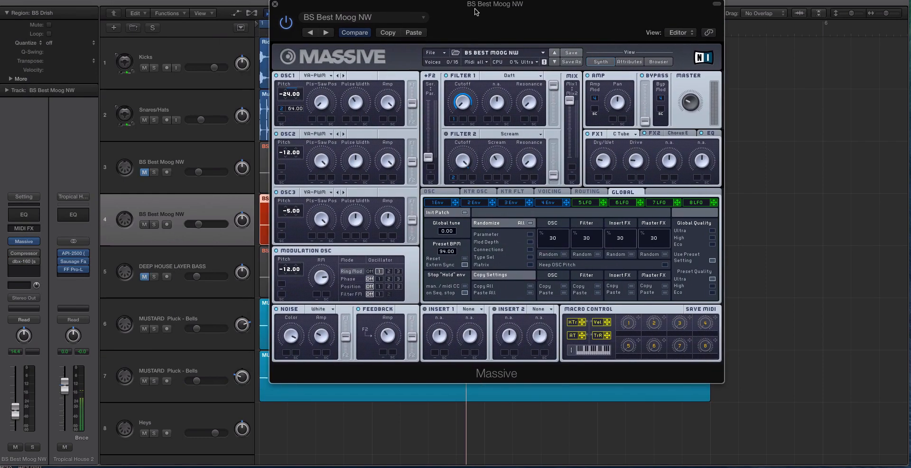
click(436, 55)
click(439, 56)
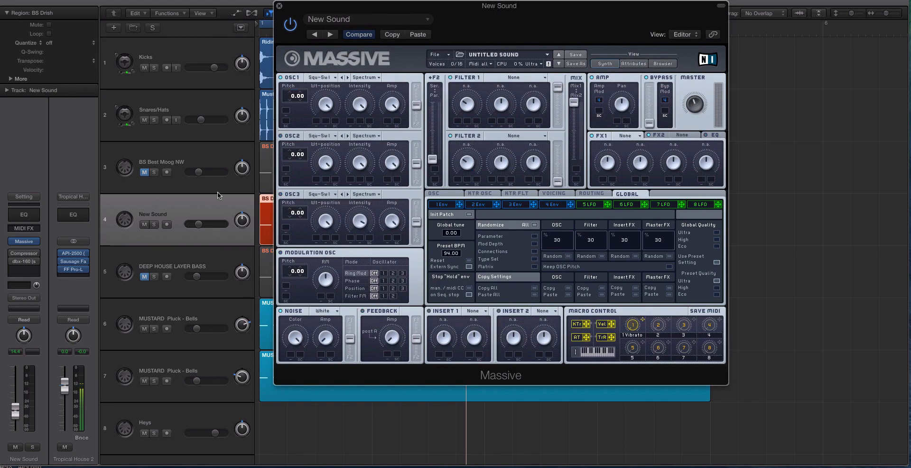
drag(313, 7, 573, 13)
Lower the volume of both MUSTARD Pluck - Bells tracks during playback and move them above the bass tracks
key(space)
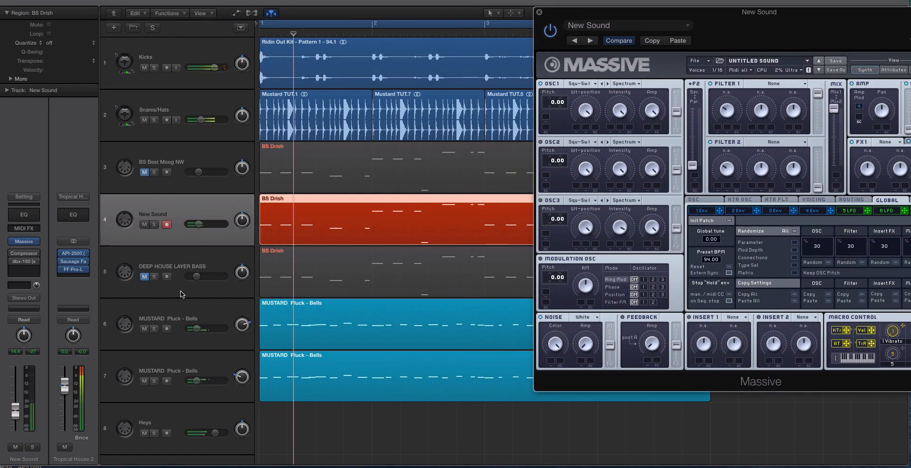
click(212, 328)
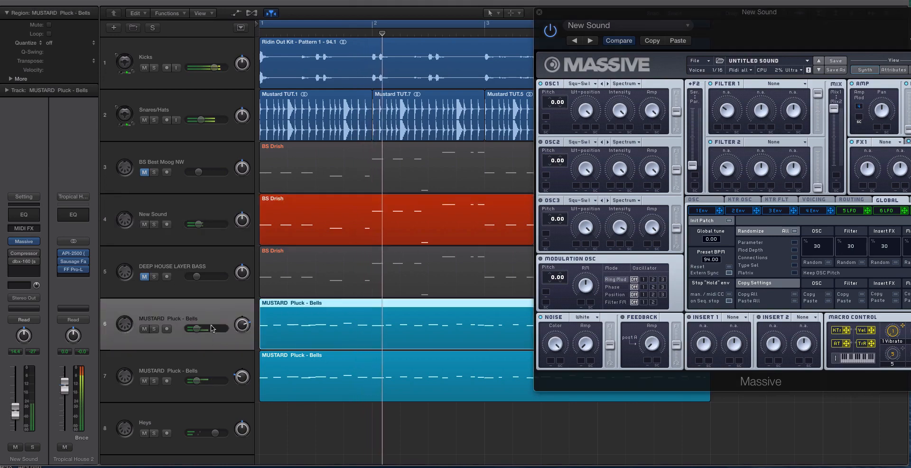
shift+click(202, 378)
drag(197, 381, 192, 380)
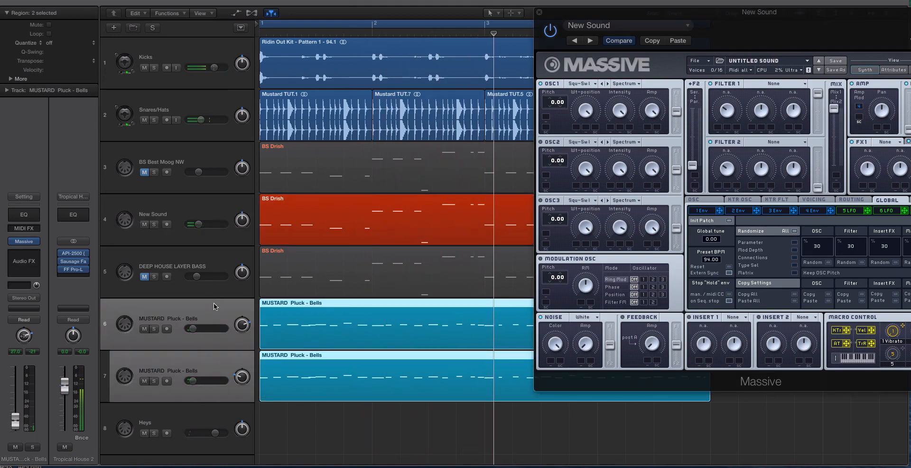
drag(194, 276, 195, 231)
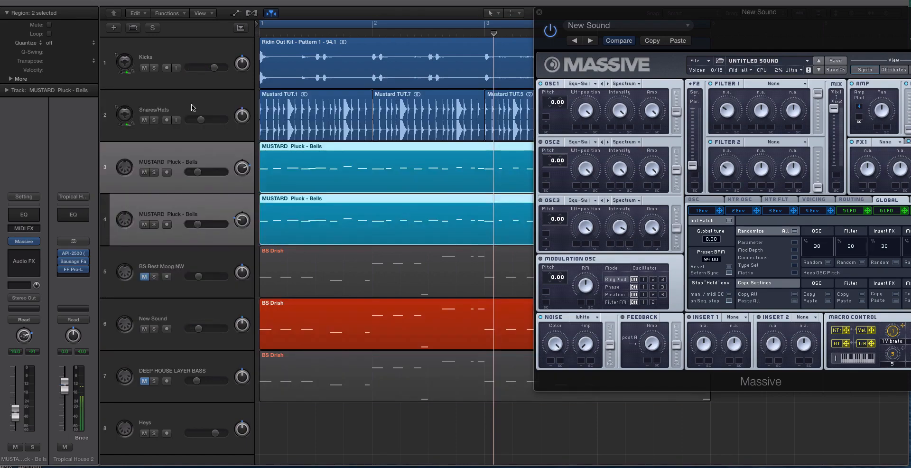
Lower the Kicks, Snares/Hats and both pluck tracks together, bringing Kicks to about -12.4 dB, and play the loop
shift+click(196, 63)
drag(213, 67, 200, 70)
key(space)
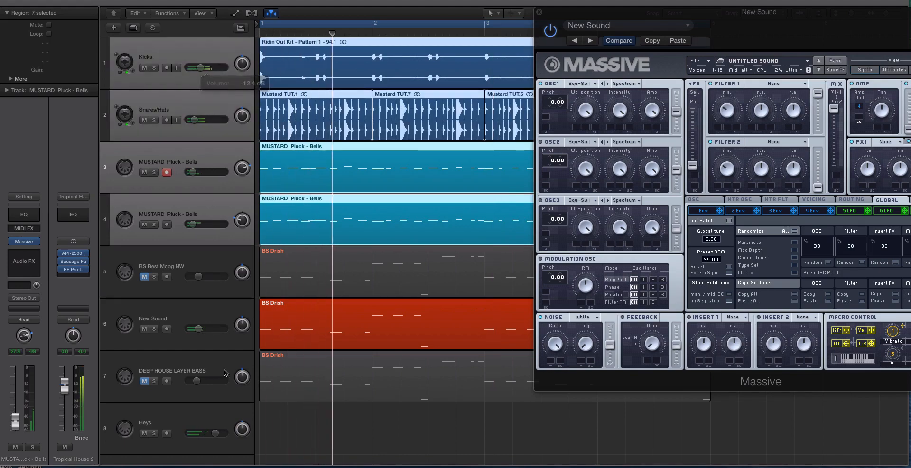
Move the Heys track above the bass tracks and select the New Sound track
drag(200, 427, 204, 268)
click(176, 424)
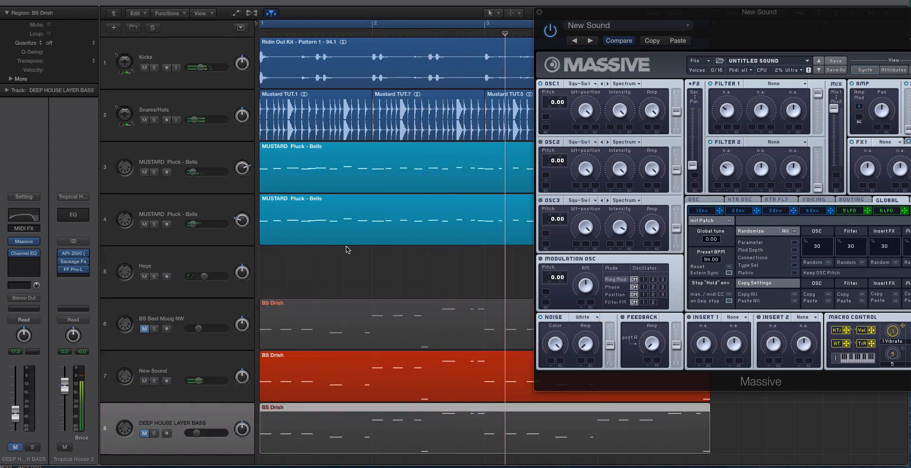
scroll(340, 261, down, 2)
click(186, 351)
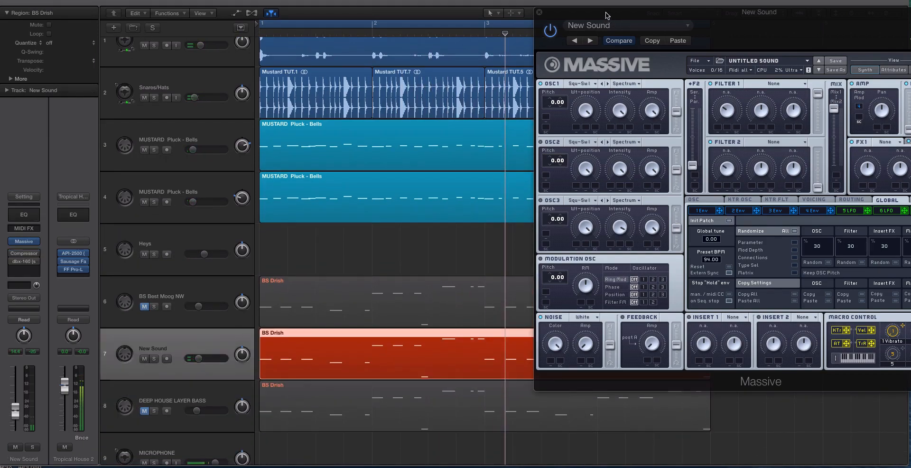
Set the wavetable of all three Massive oscillators to Pulse-Saw PWM
drag(610, 16, 378, 45)
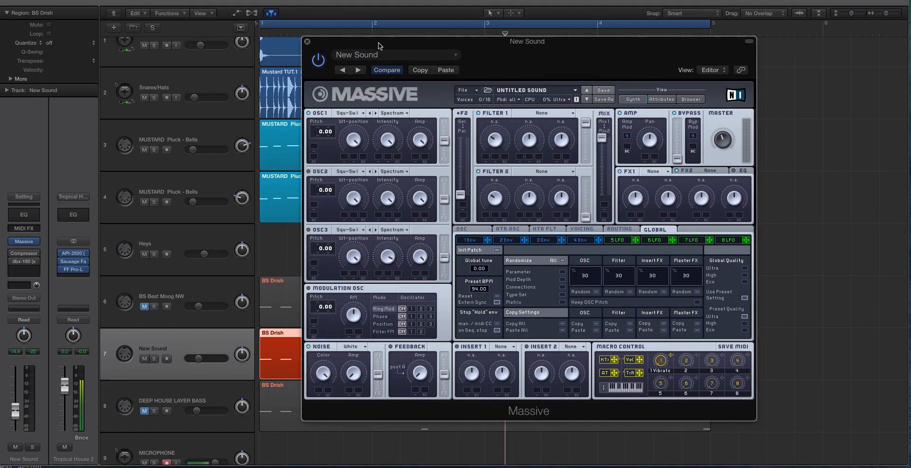
click(355, 114)
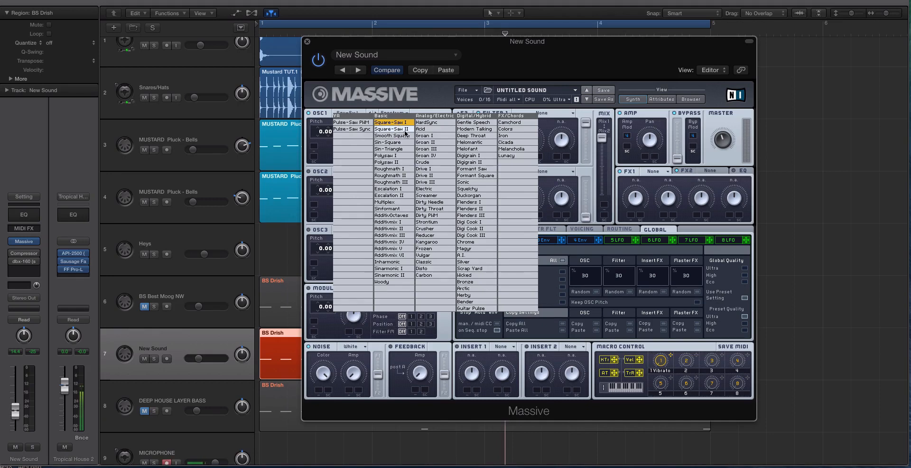
click(351, 122)
click(346, 172)
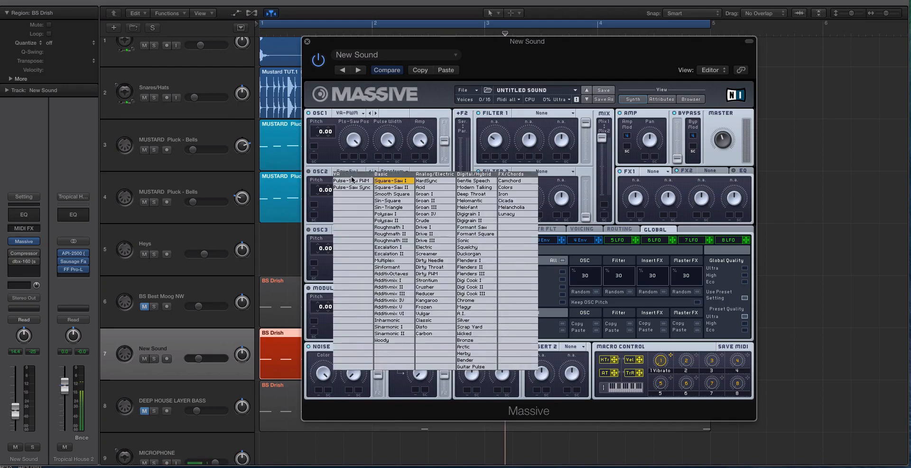
click(352, 180)
click(347, 230)
click(363, 215)
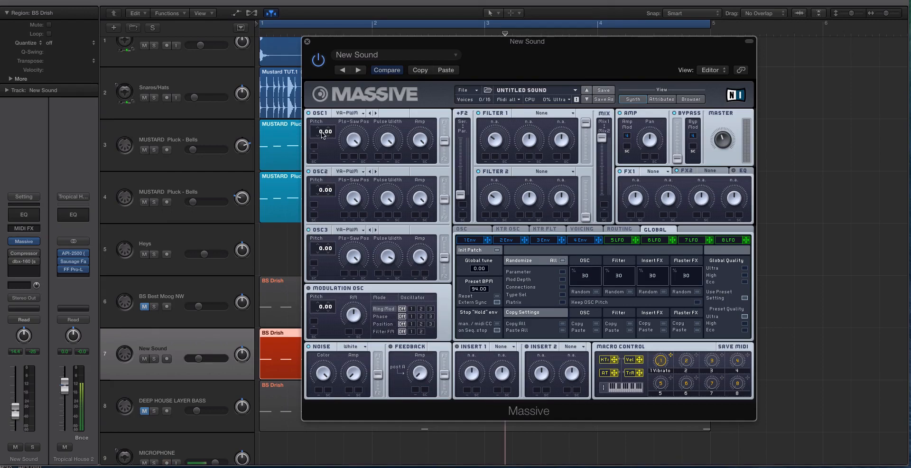
Set oscillator 1's pitch to -24.00 and oscillator 2's pitch to -12.00, and audition the sound
drag(317, 132, 318, 151)
key(space)
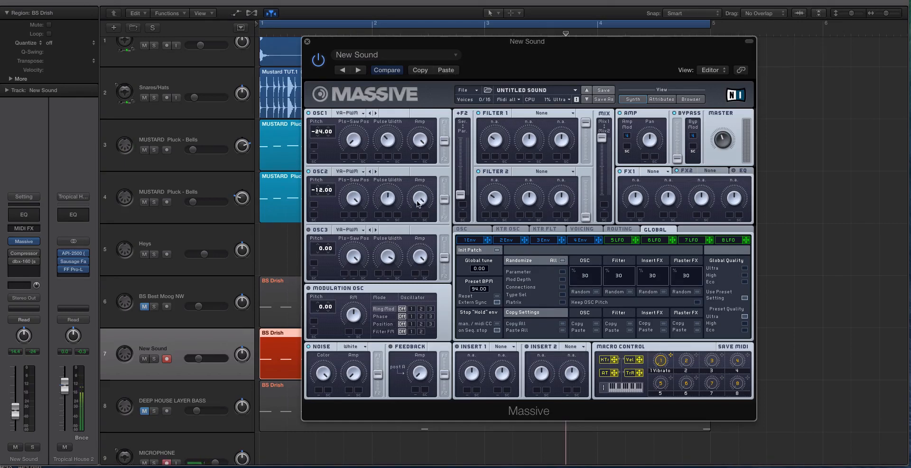
key(space)
Set oscillator 3's pitch to -5.00 and adjust its amp level while playing the loop
drag(318, 251, 324, 248)
key(space)
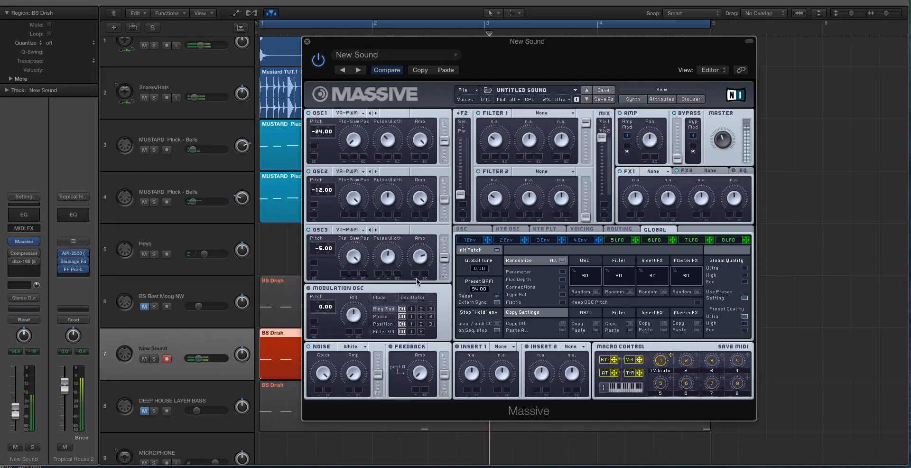
key(space)
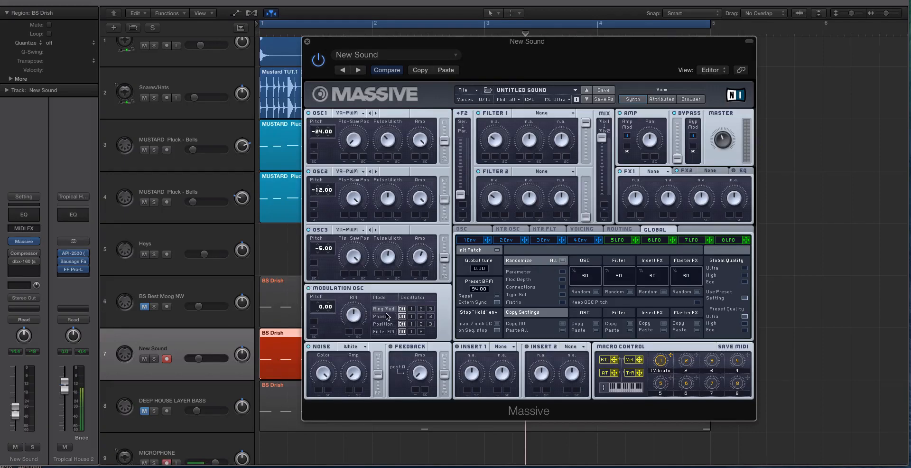
Turn on ring modulation for oscillator 1 and set the modulation oscillator's pitch to -12.00
click(410, 308)
key(space)
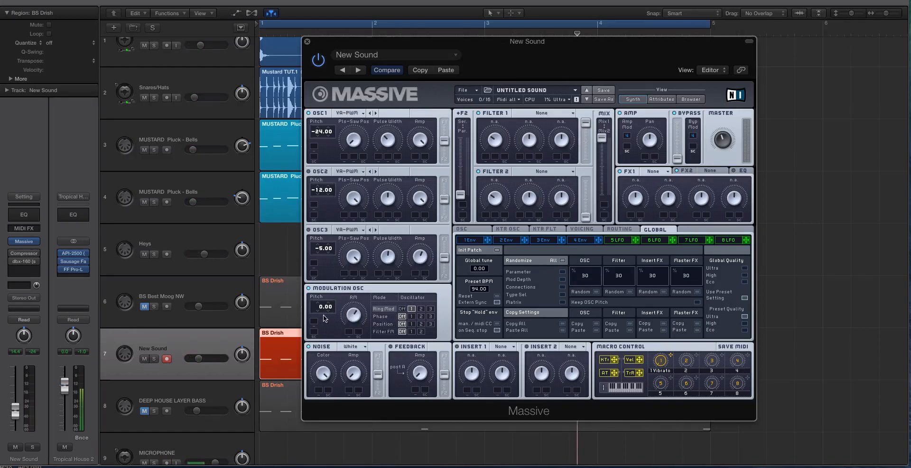
drag(321, 317, 312, 314)
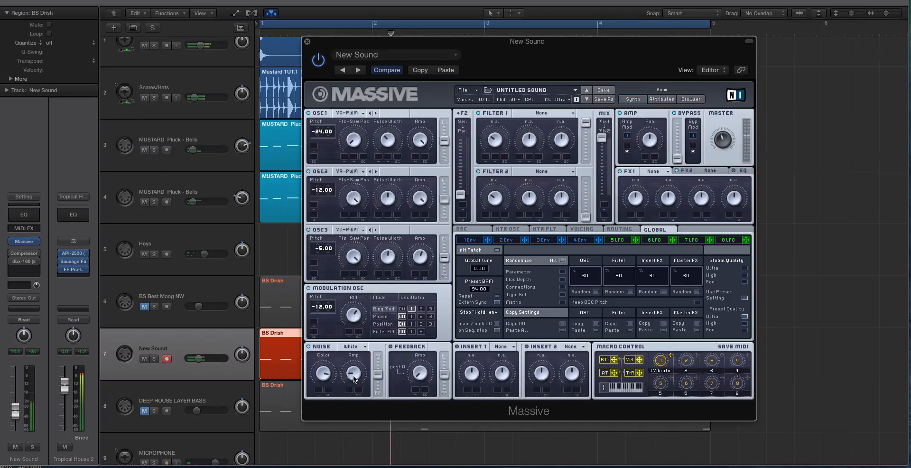
Set filter 1 to the Daft type
click(538, 113)
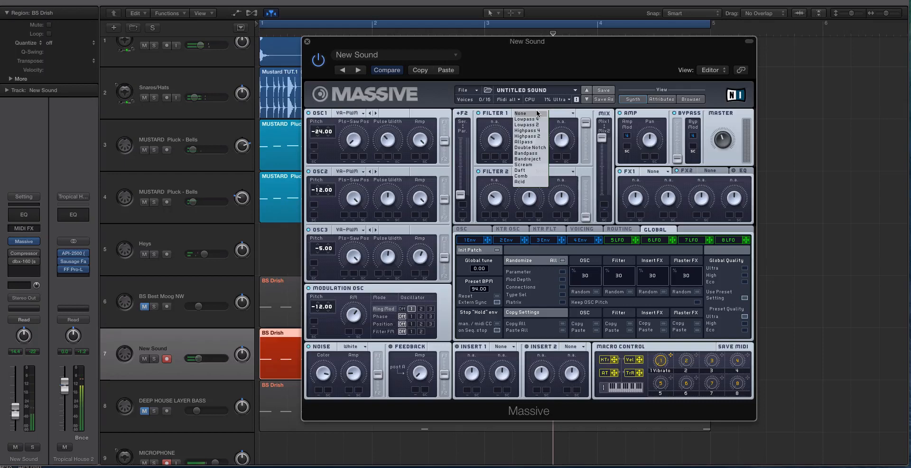
click(539, 169)
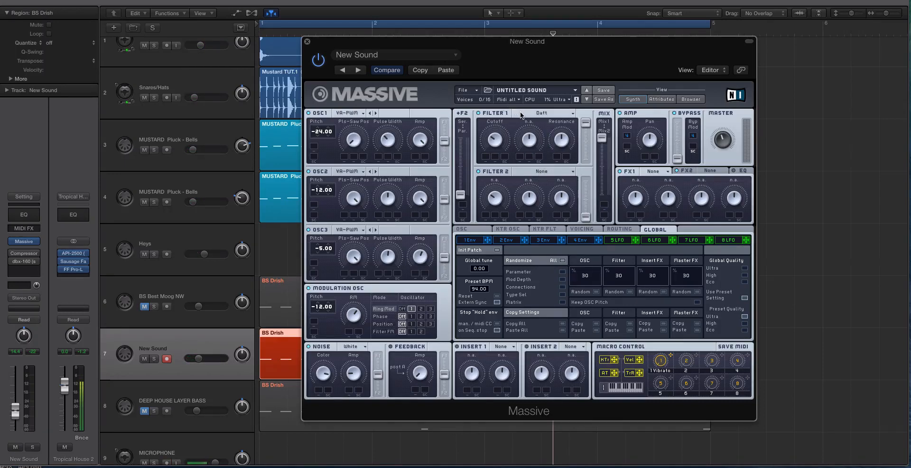
click(517, 113)
click(470, 159)
Shape envelope 1 with a shorter attack, lower decay level and longer release, and use it to modulate filter 1's cutoff
click(481, 238)
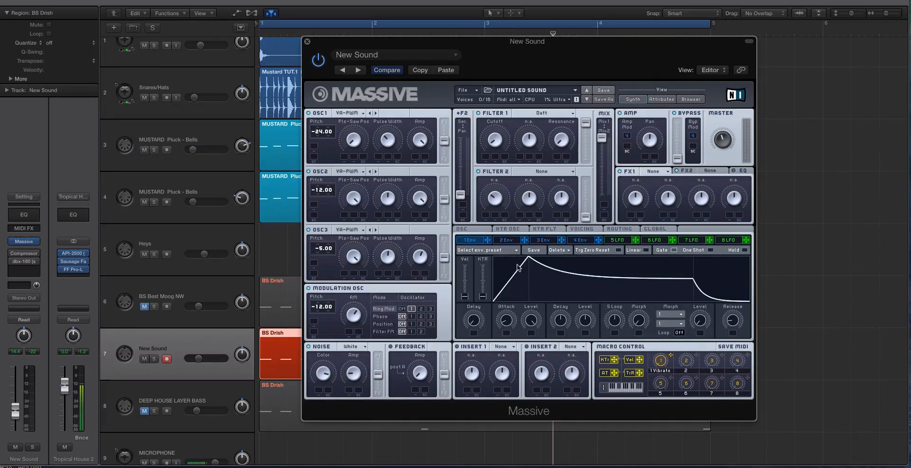
drag(506, 320, 509, 331)
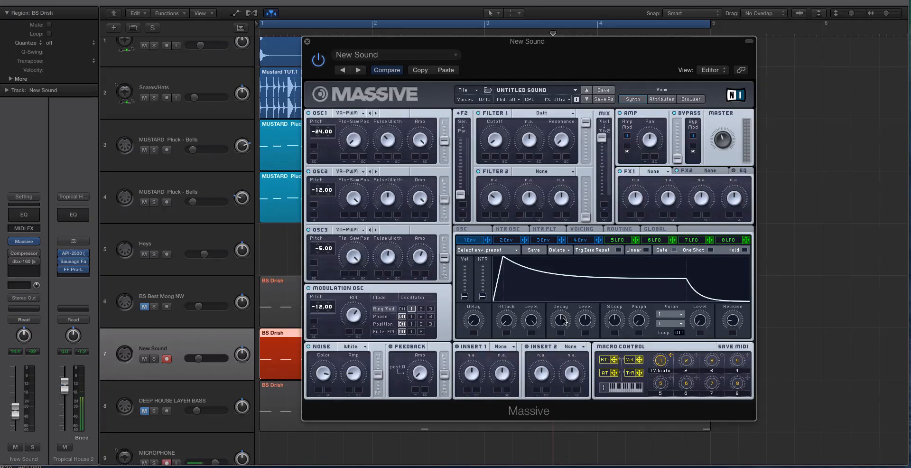
drag(582, 324, 587, 337)
drag(731, 323, 736, 296)
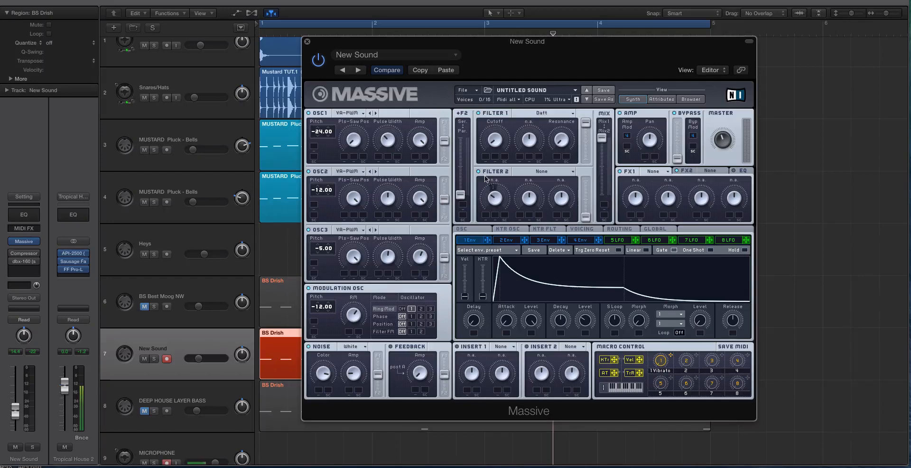
drag(483, 156, 483, 99)
key(space)
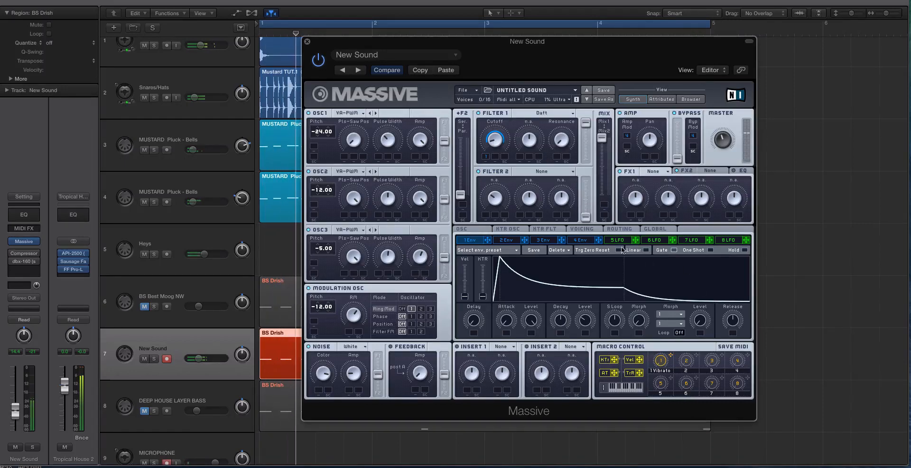
Turn on the unisono pitch cutoff spread, set it to 0.64 and play the loop
click(588, 230)
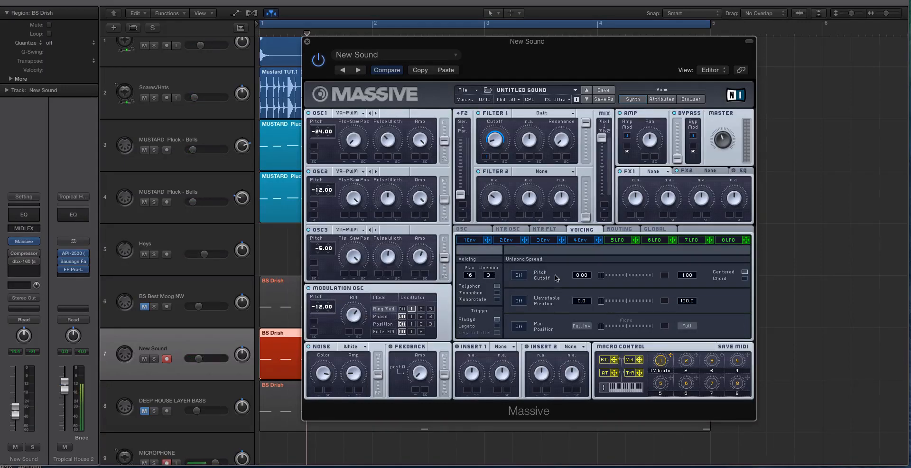
click(519, 275)
drag(688, 276, 682, 308)
key(space)
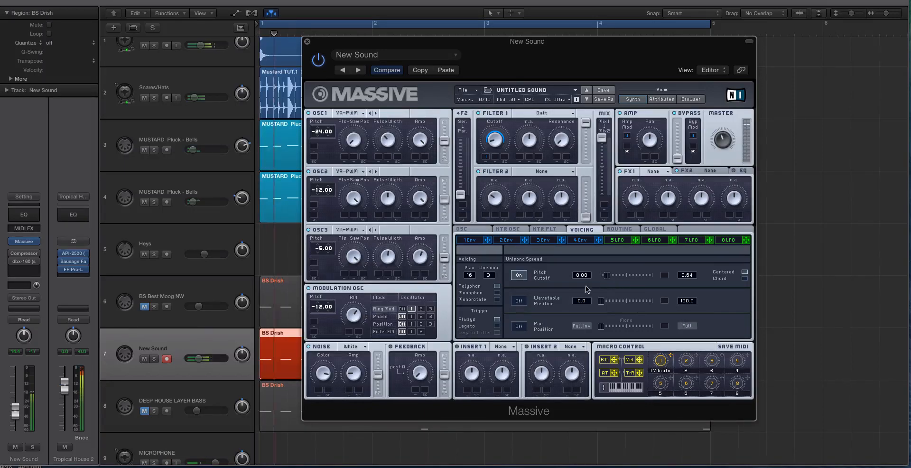
Turn on the unisono pan position spread, move it slightly beyond mono towards full, and audition the wider sound
click(519, 326)
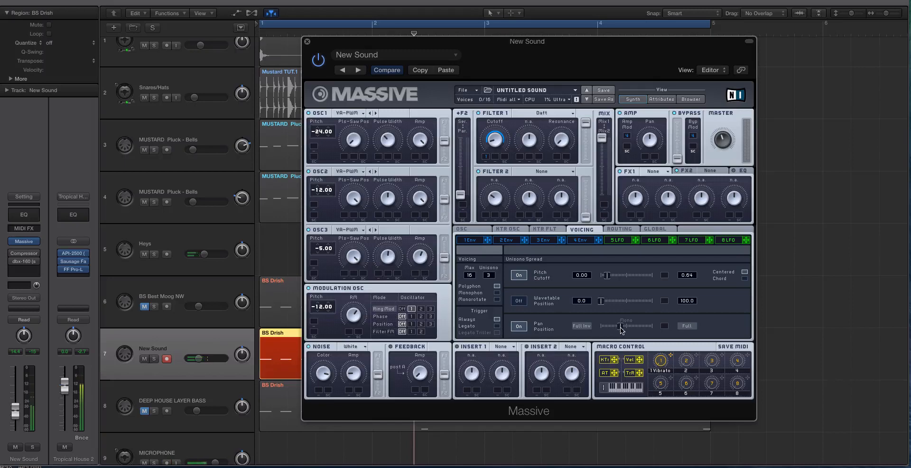
drag(618, 329, 642, 321)
drag(620, 329, 637, 329)
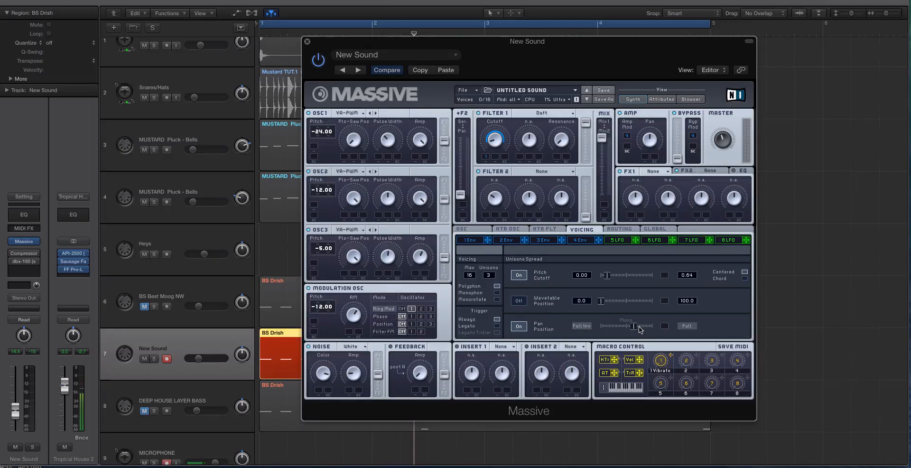
key(space)
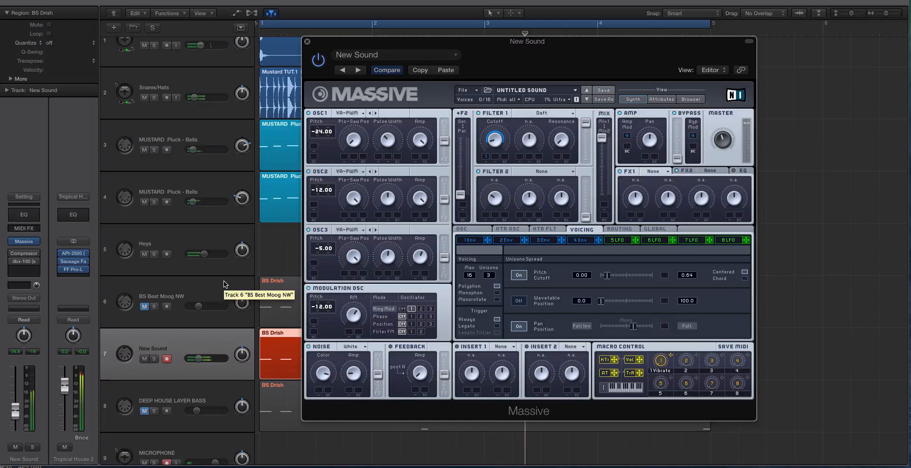
scroll(200, 275, down, 1)
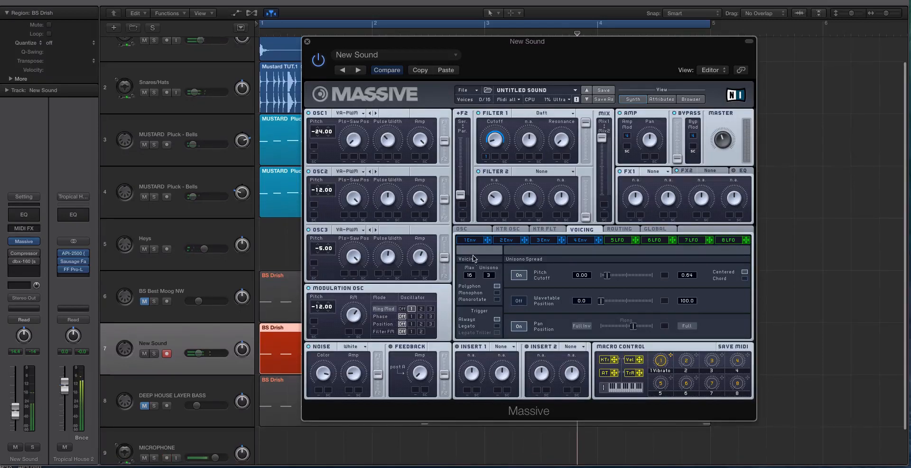
Shorten envelope 2's decay and assign the envelope to oscillator 1's pitch with an amount of 64.00
click(504, 240)
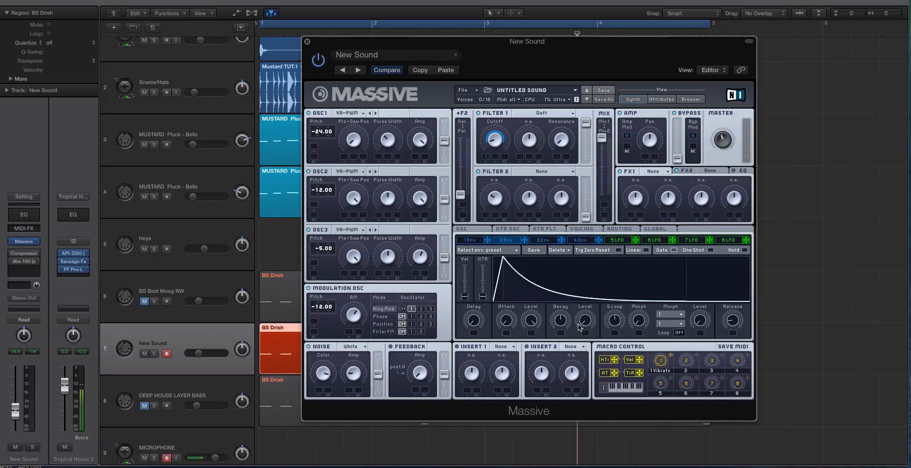
drag(563, 322, 566, 353)
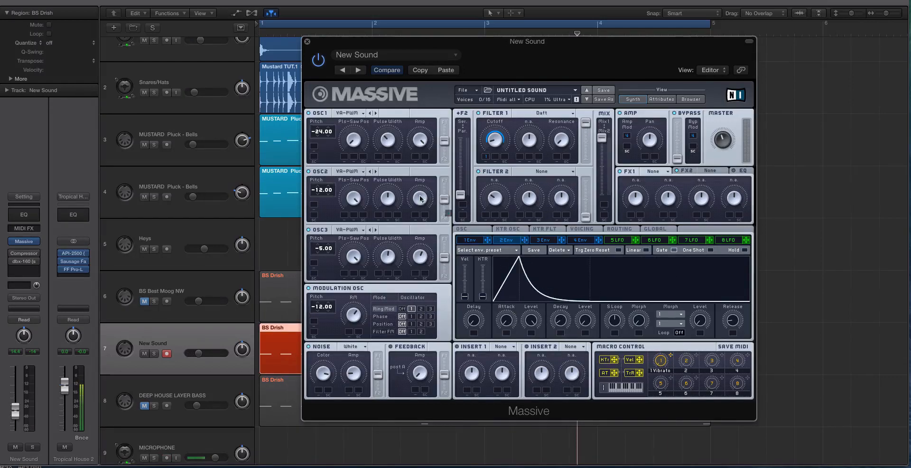
drag(420, 198, 312, 148)
Solo the New Sound bass region and fine-tune envelope 2's decay during playback
click(218, 331)
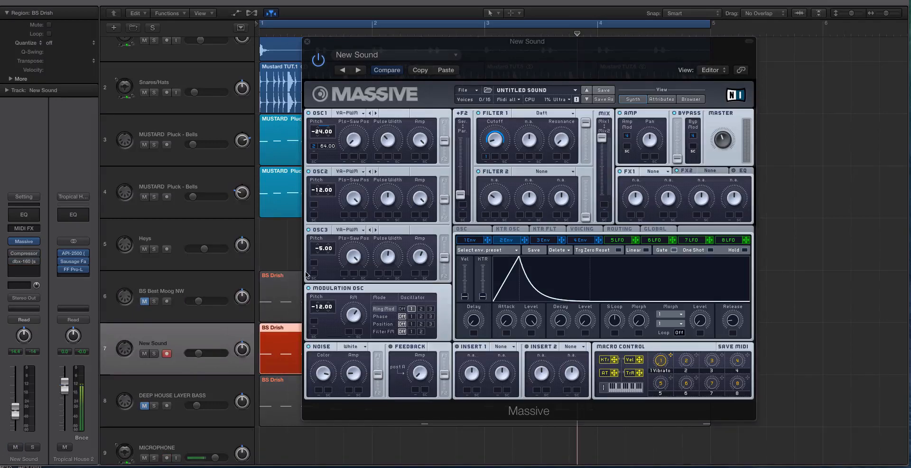
key(space)
key(ctrl+s)
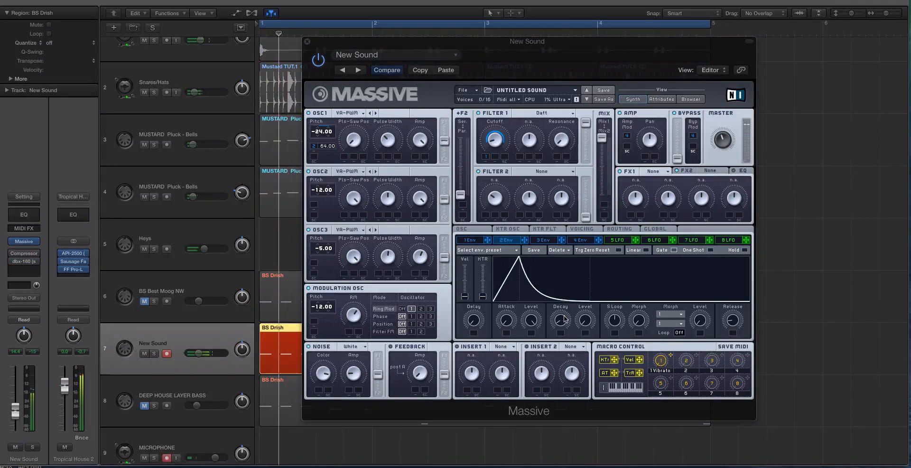
mouse_move(563, 321)
mouse_down()
mouse_move(564, 306)
mouse_move(565, 321)
mouse_up()
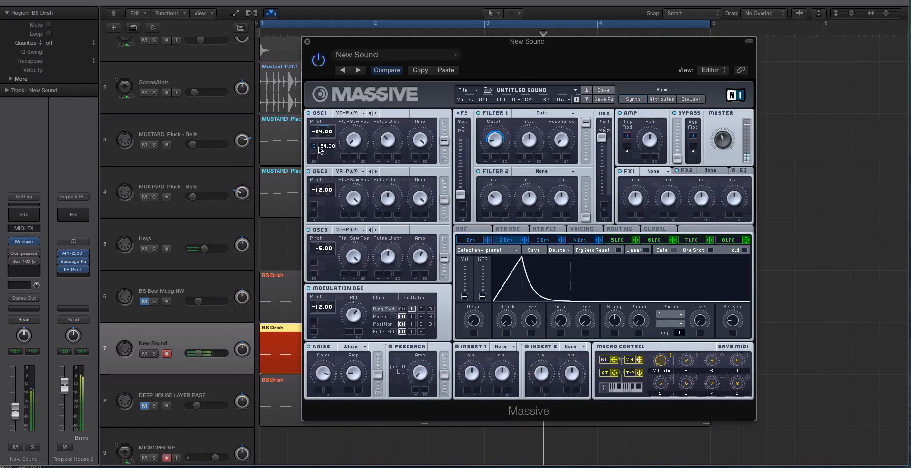
Assign envelope 2 to oscillator 2's pitch with an amount of 64.00 and refine the envelope's decay and peak level during playback
drag(525, 239, 317, 195)
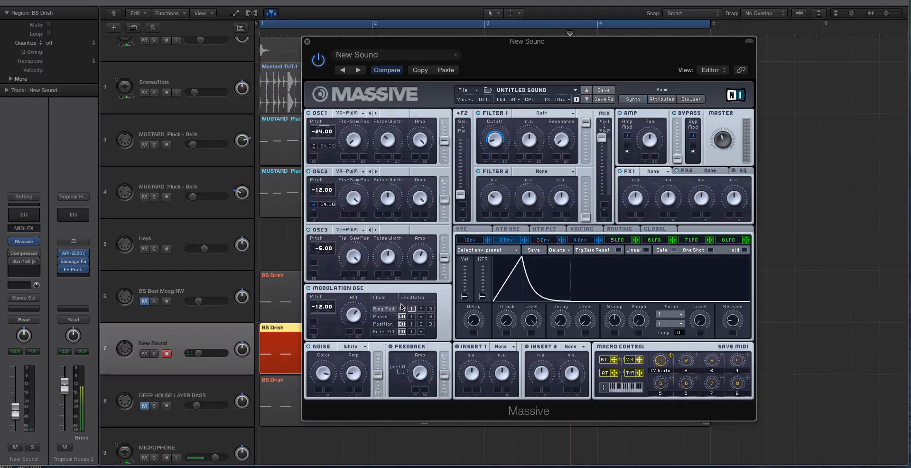
key(space)
drag(563, 322, 530, 338)
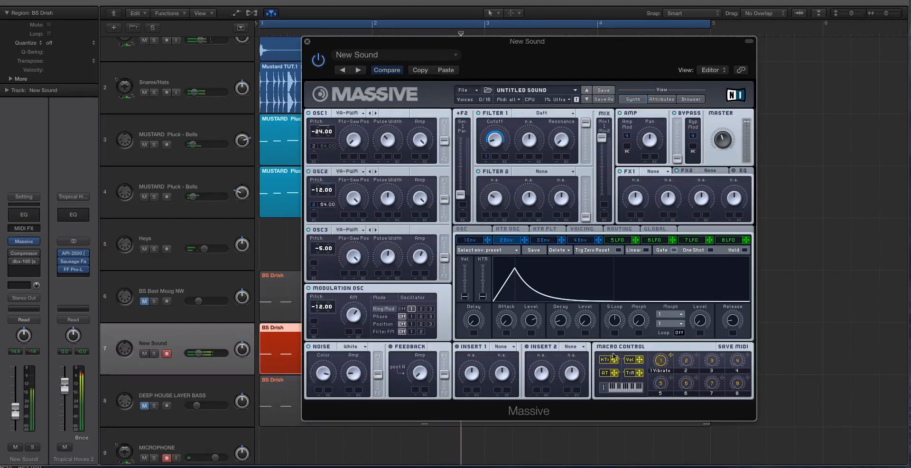
Check the voicing and oscillator glide settings and play the loop
click(581, 230)
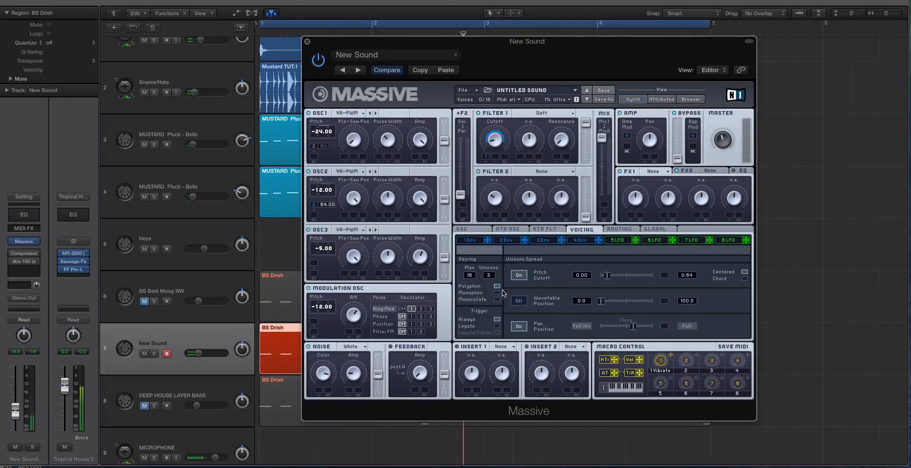
click(468, 229)
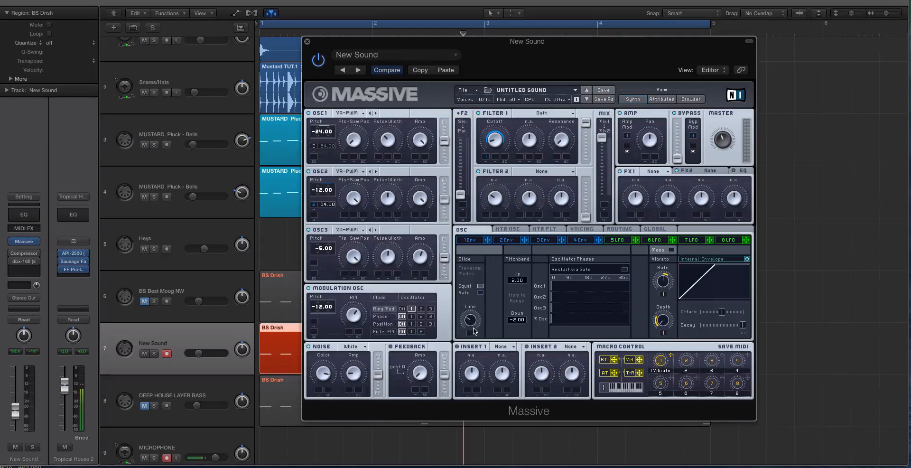
key(space)
Lengthen envelope 4's release, shorten its attack and play the loop
click(588, 241)
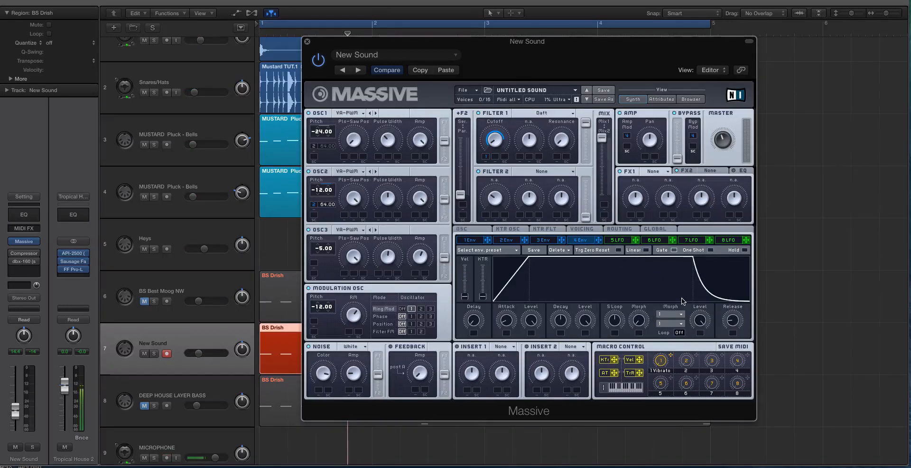
drag(729, 321, 729, 315)
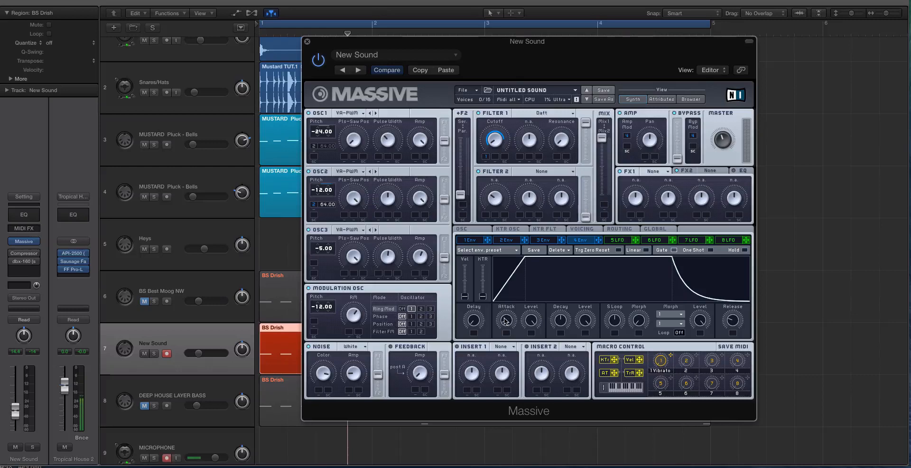
drag(506, 322, 506, 332)
key(space)
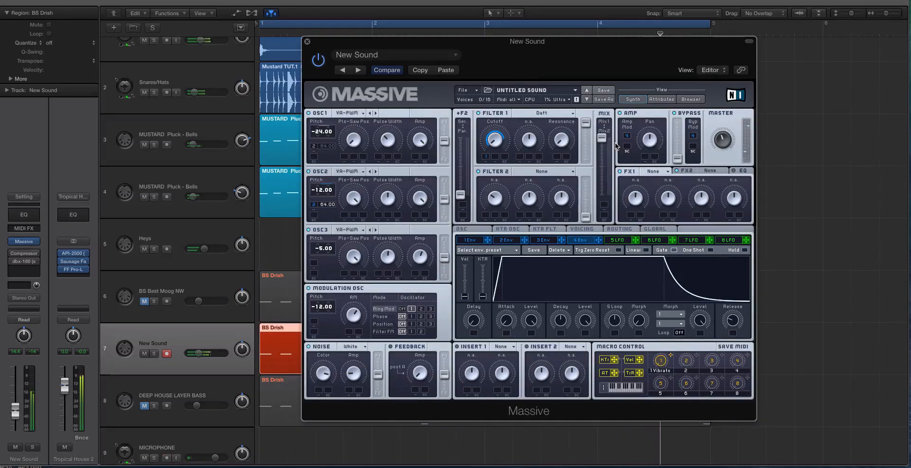
Load Classic Tube in FX1 and Chorus Ensemble in FX2, and display the synth's EQ section
click(658, 172)
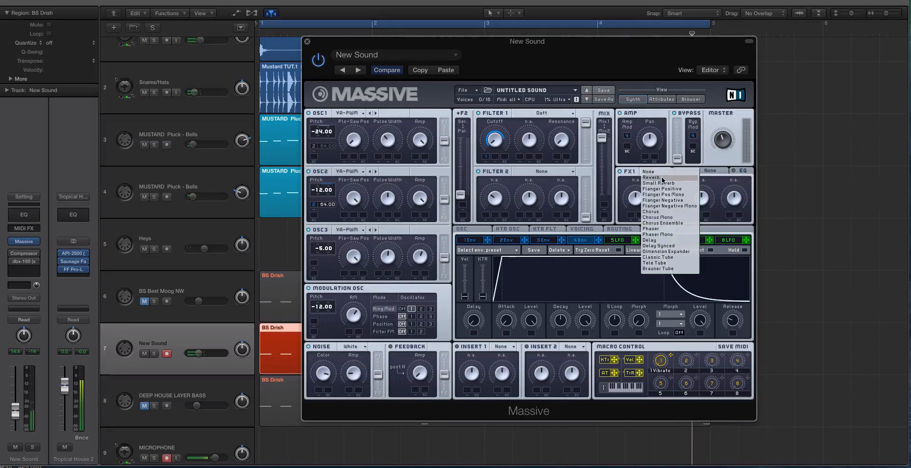
click(669, 257)
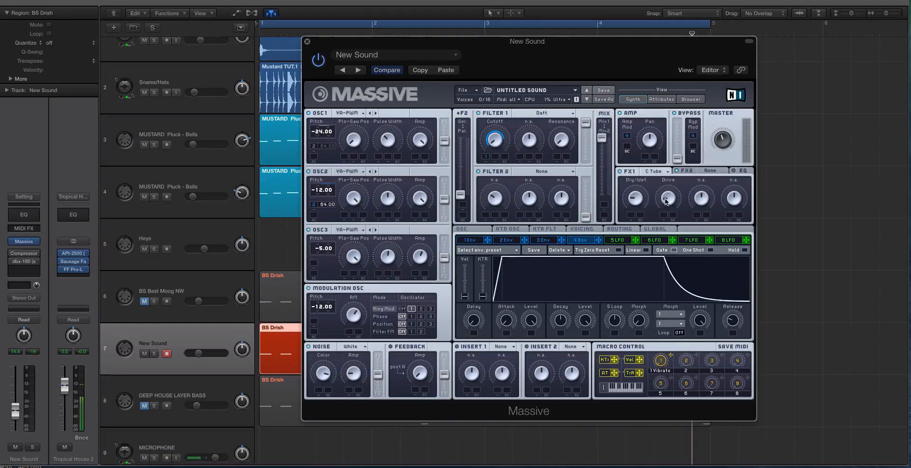
click(708, 172)
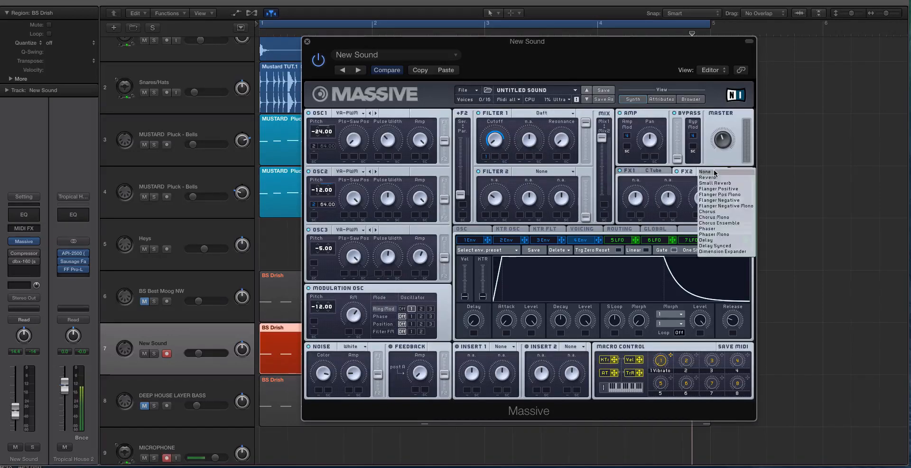
click(731, 223)
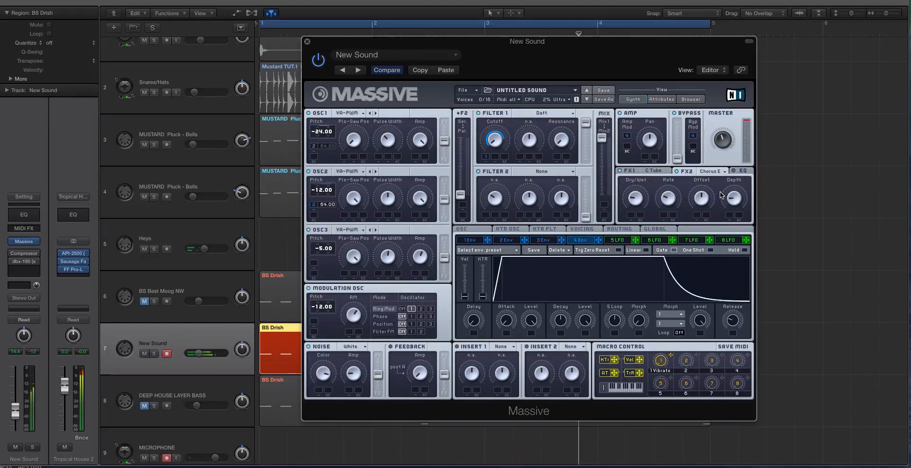
click(742, 170)
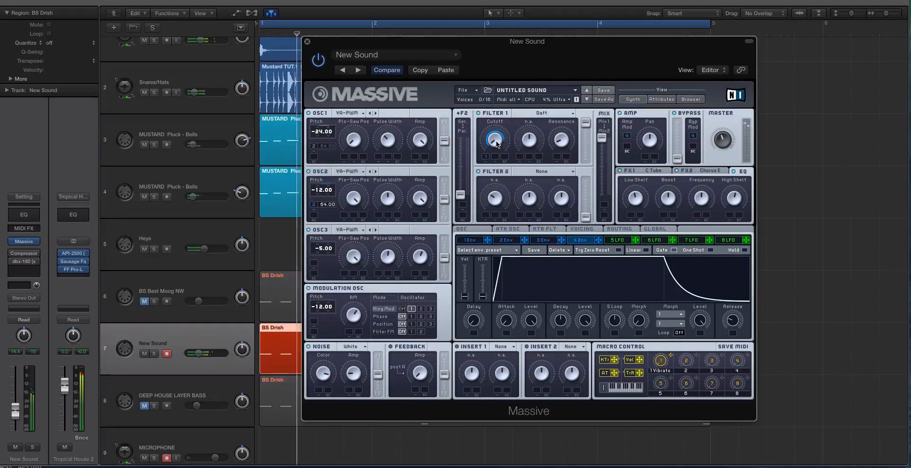
Lower the New Sound track's volume slightly and move the track above BS Best Moog NW
drag(198, 353, 197, 353)
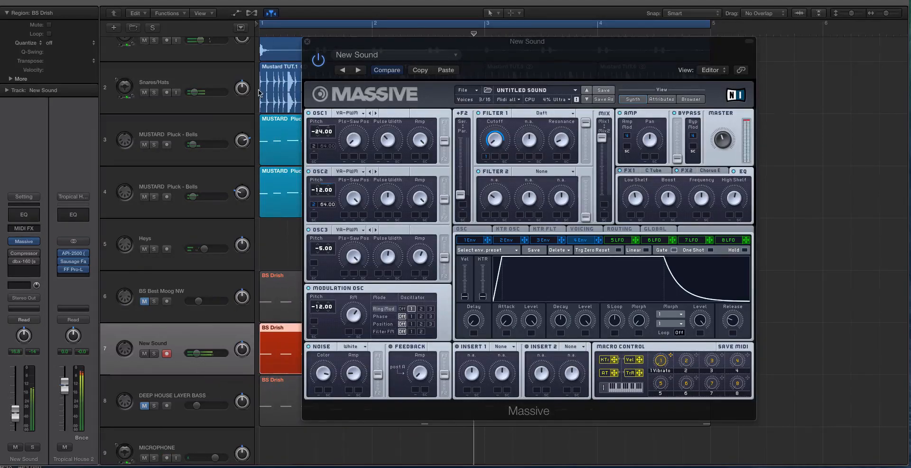
click(307, 43)
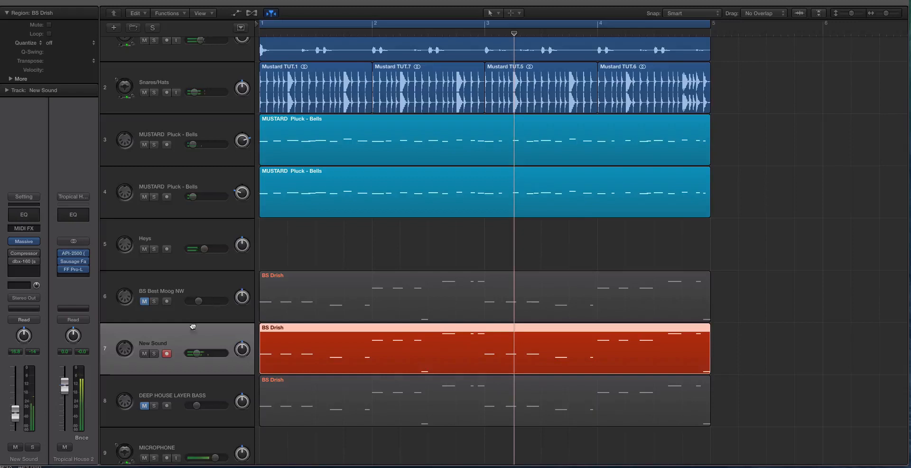
drag(193, 327, 198, 268)
scroll(286, 243, down, 2)
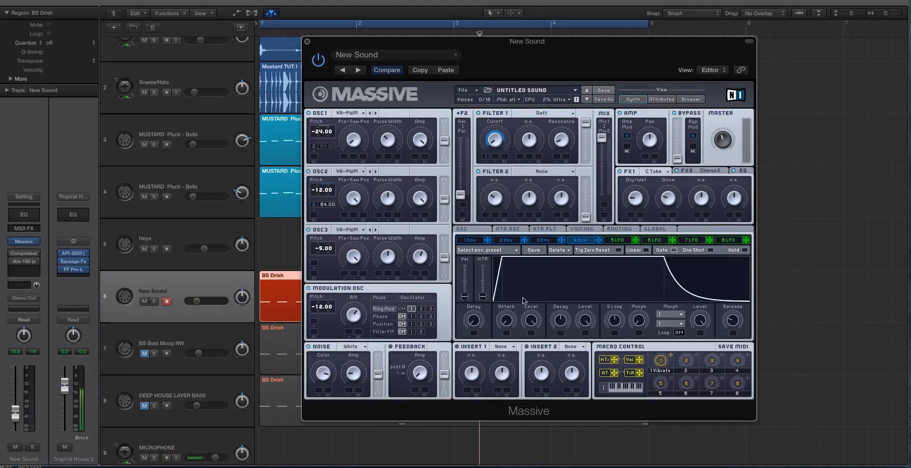
Set Massive's voicing to monophonic with a unisono of 2 and close the plug-in window
click(581, 229)
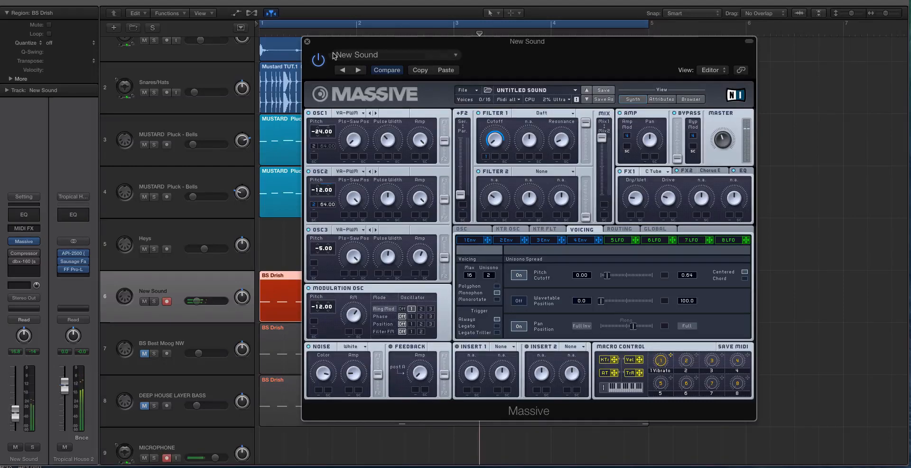
click(307, 42)
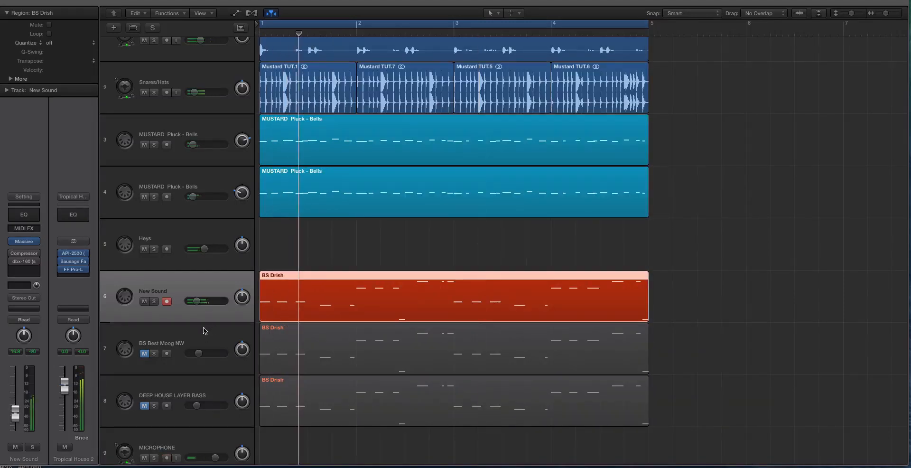
Select the BS Best Moog NW track and toggle its mute
click(161, 359)
click(144, 354)
click(146, 352)
scroll(152, 353, down, 1)
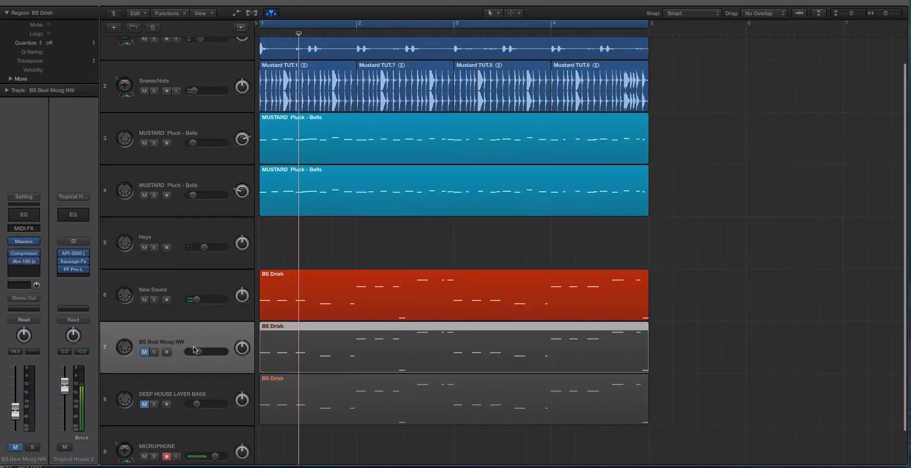
Move the DEEP HOUSE LAYER BASS track above New Sound and unmute it
drag(182, 376, 196, 269)
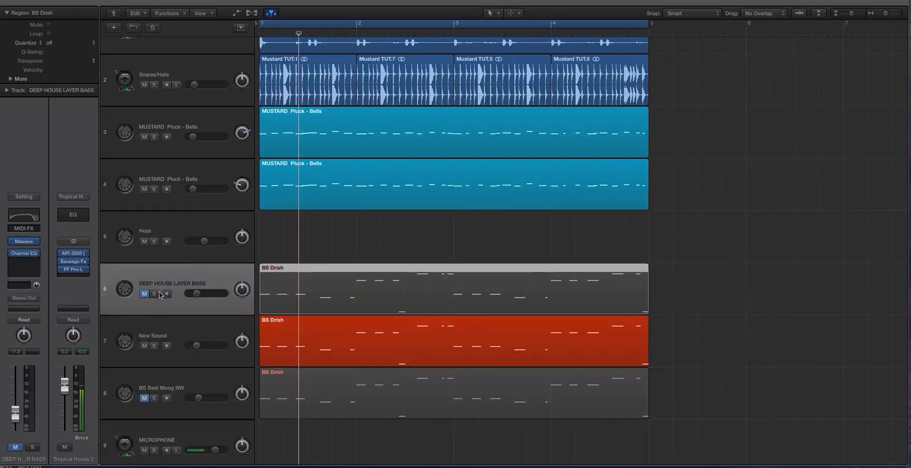
click(144, 294)
key(ctrl+s)
key(ctrl+s)
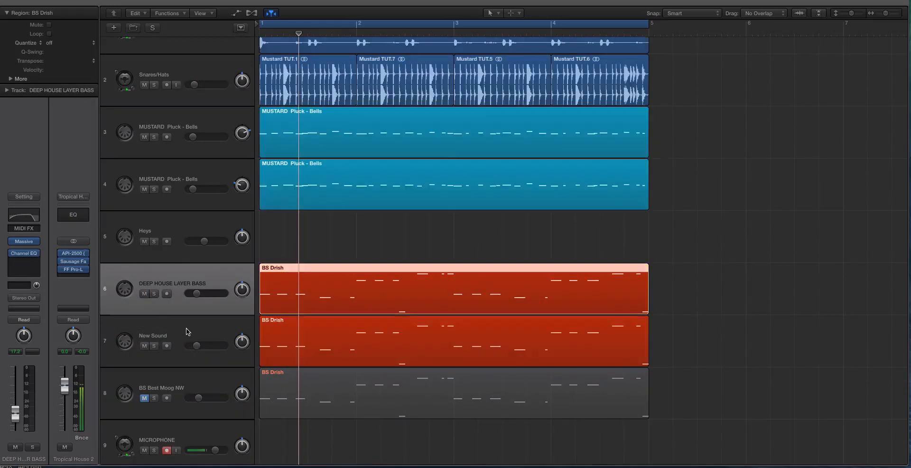
click(186, 330)
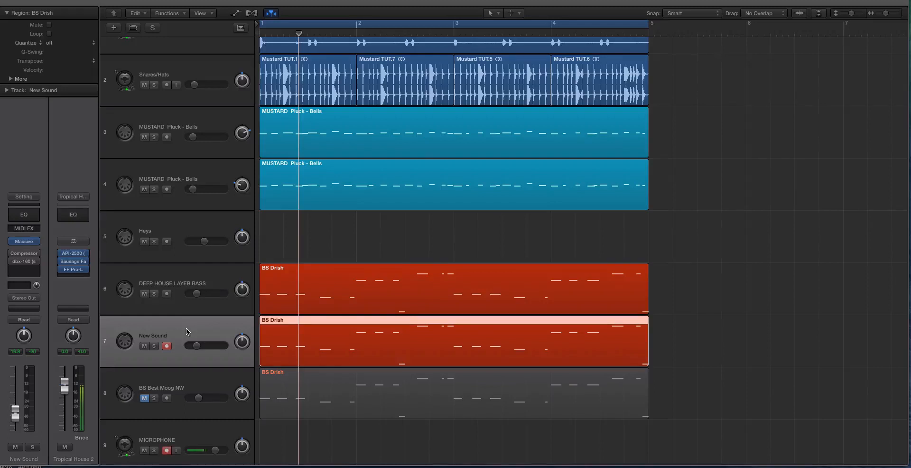
click(180, 287)
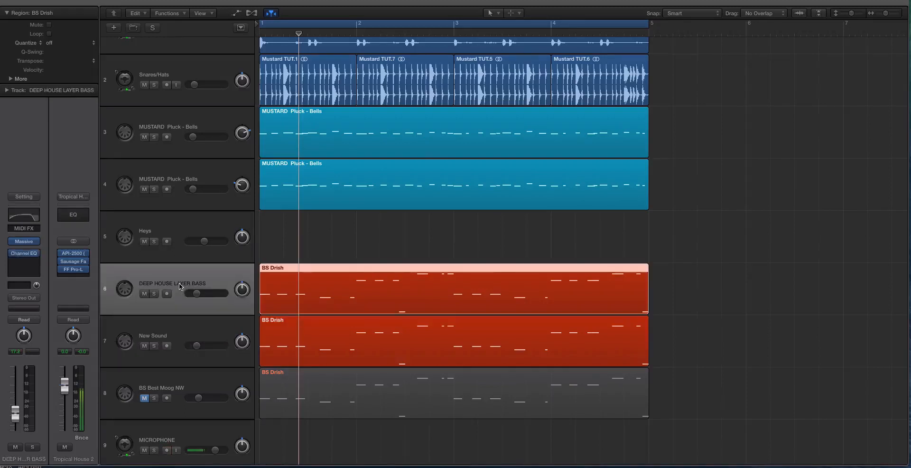
click(182, 329)
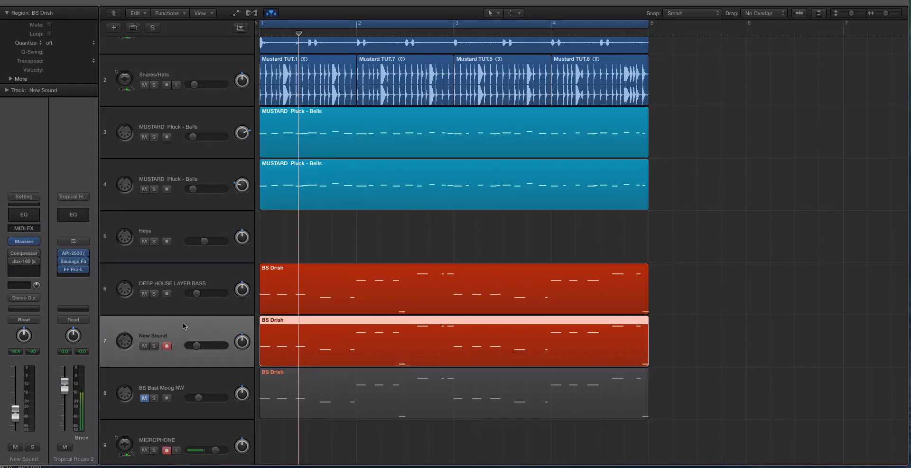
Solo the DEEP HOUSE LAYER BASS region, start playback and open the track's Massive synth
click(221, 274)
key(ctrl+s)
key(space)
click(25, 242)
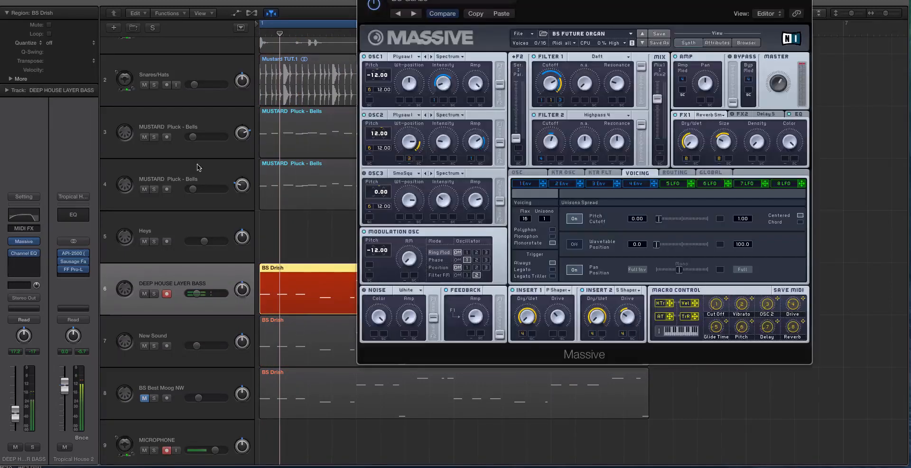
Audition BS Angst 02 and BS Bell Tower from Future Deep House V.1, load BS Border Cross and return to the synth view
click(745, 42)
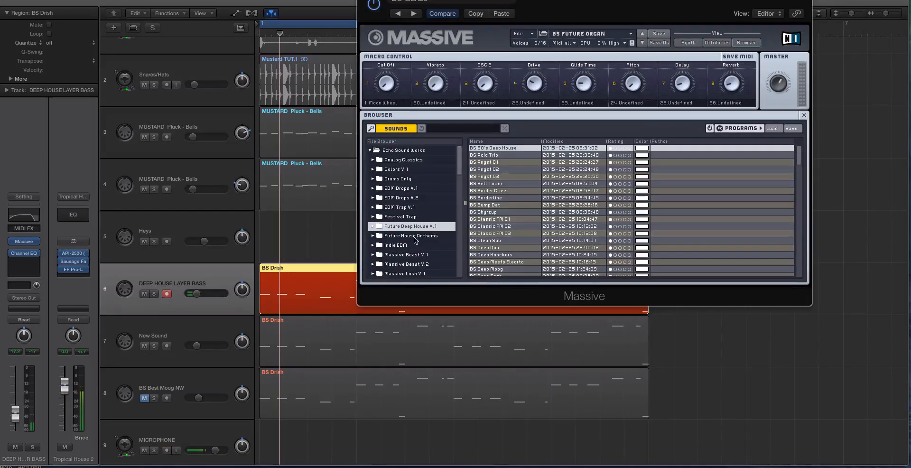
click(425, 227)
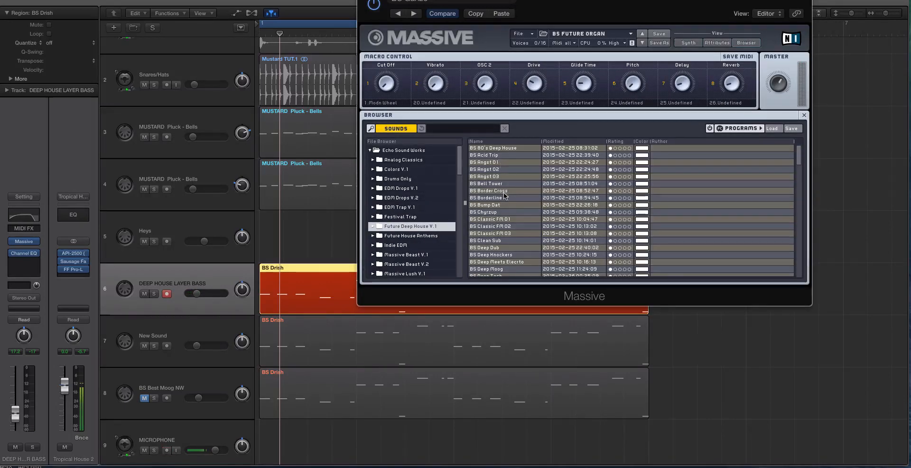
click(500, 168)
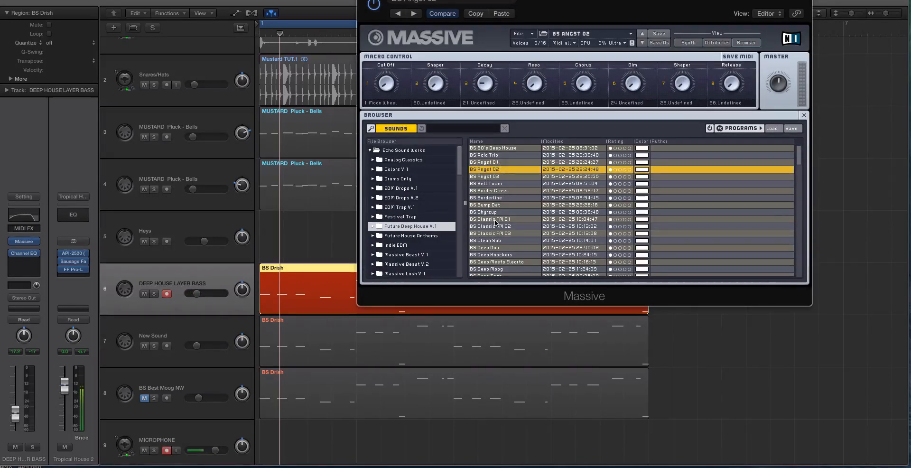
click(494, 183)
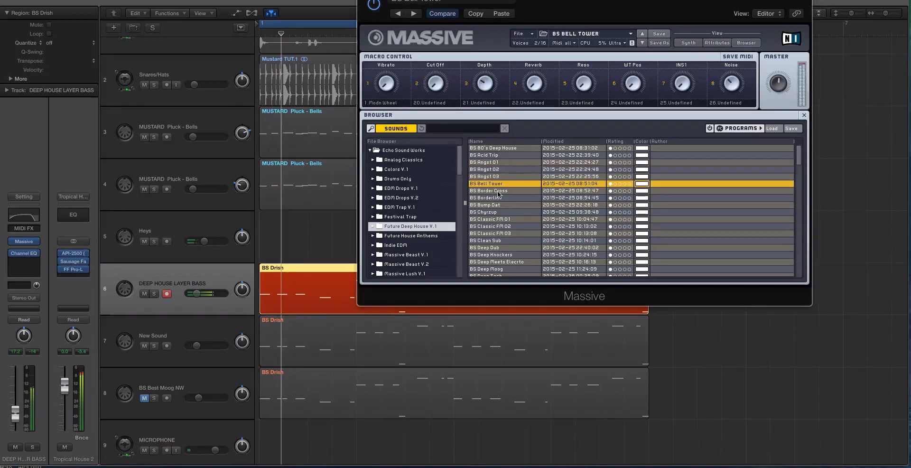
click(497, 190)
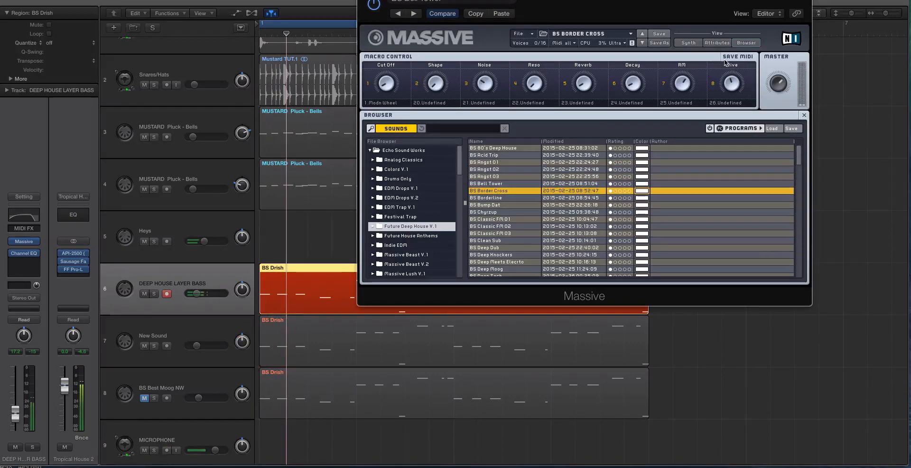
click(686, 44)
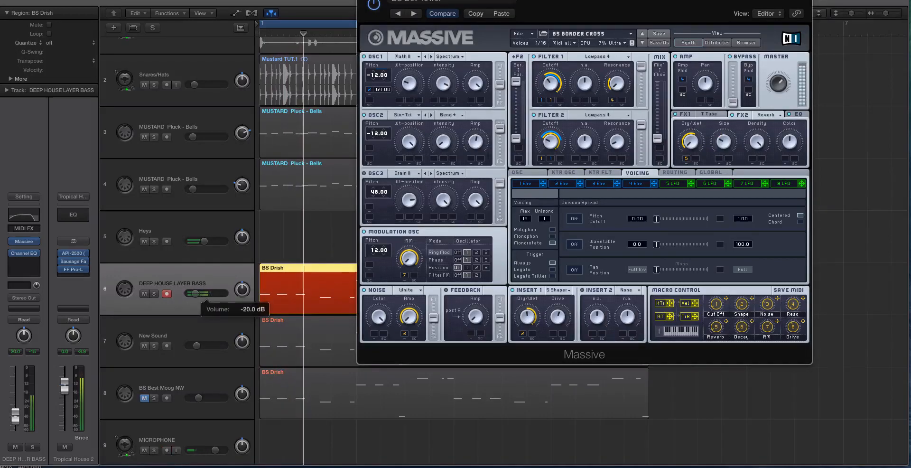
Set the DEEP HOUSE LAYER BASS volume to -19.0 dB and move the New Sound track above it
click(212, 294)
click(212, 294)
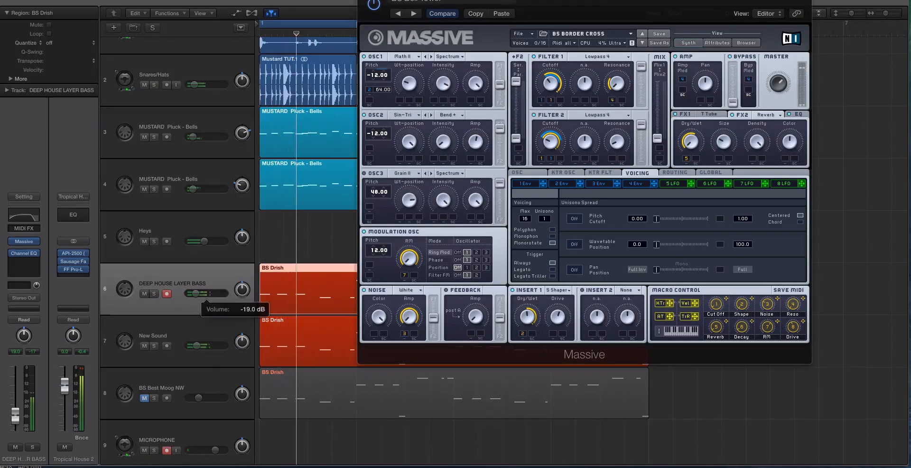
click(212, 294)
drag(199, 327, 203, 262)
Audition New Sound in solo, and play both bass layers together with the rest of the beat
click(155, 294)
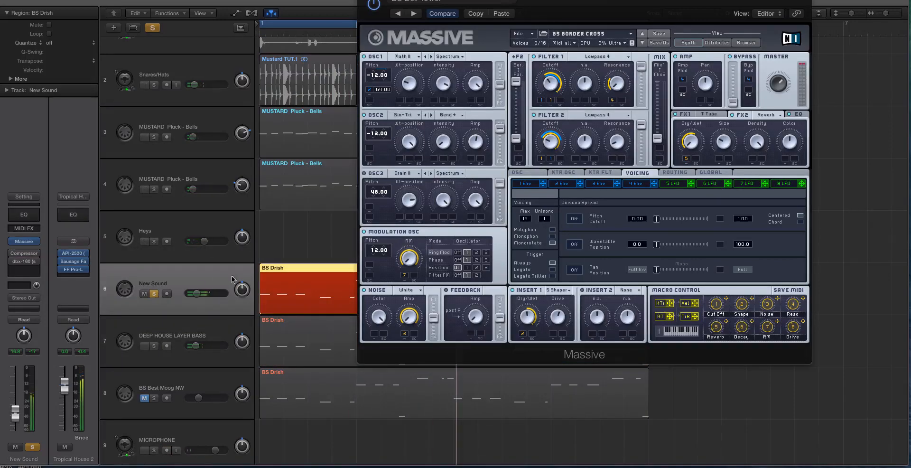
click(155, 294)
key(ctrl+s)
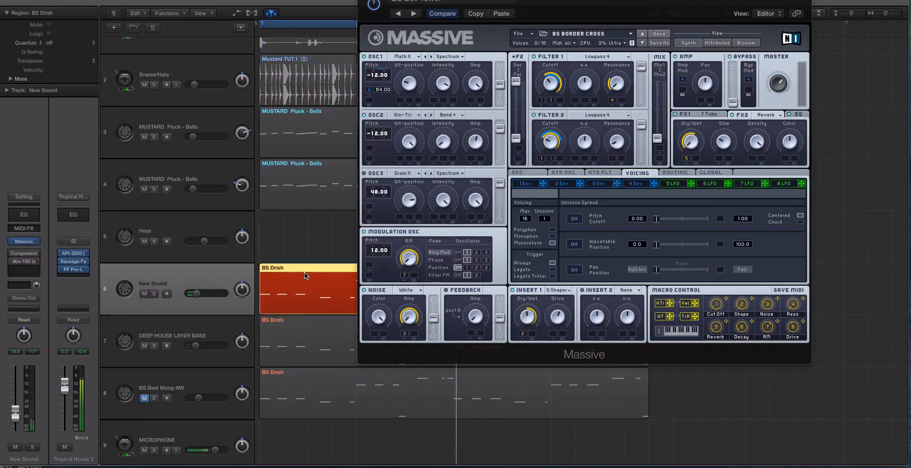
key(space)
shift+click(312, 329)
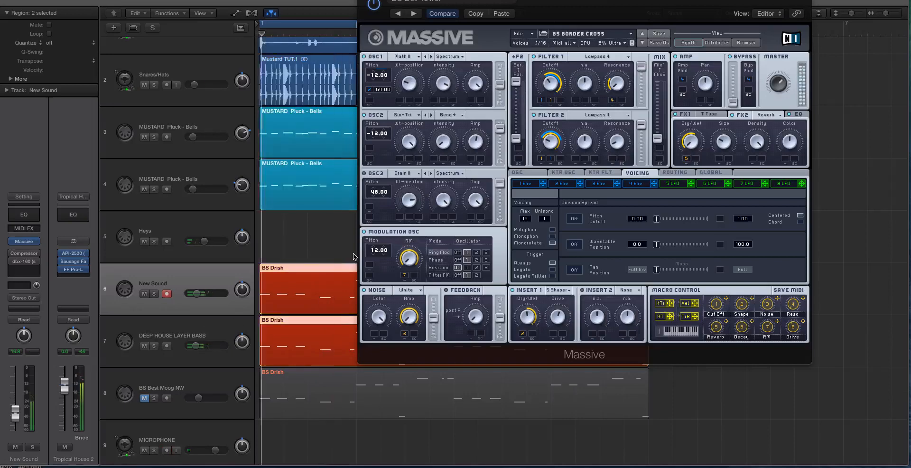
key(ctrl+s)
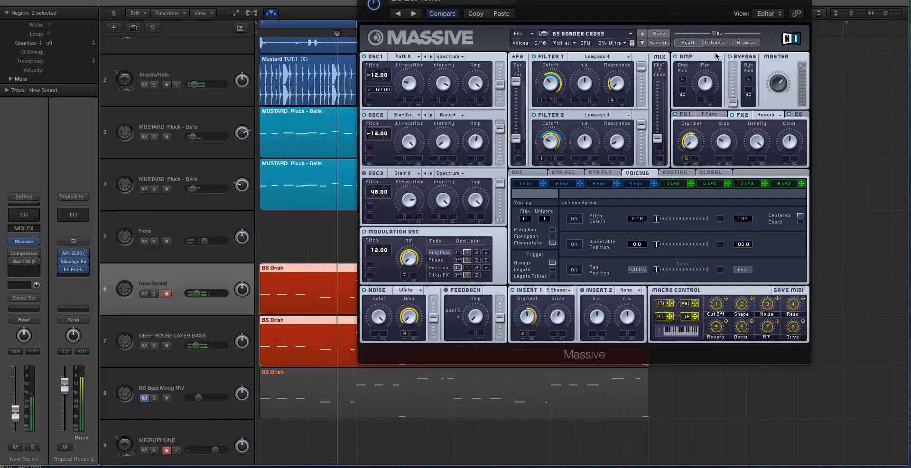
Load the BS Classic FM 01 preset from Future Deep House V.1 into the layer bass's Massive
click(746, 43)
click(512, 219)
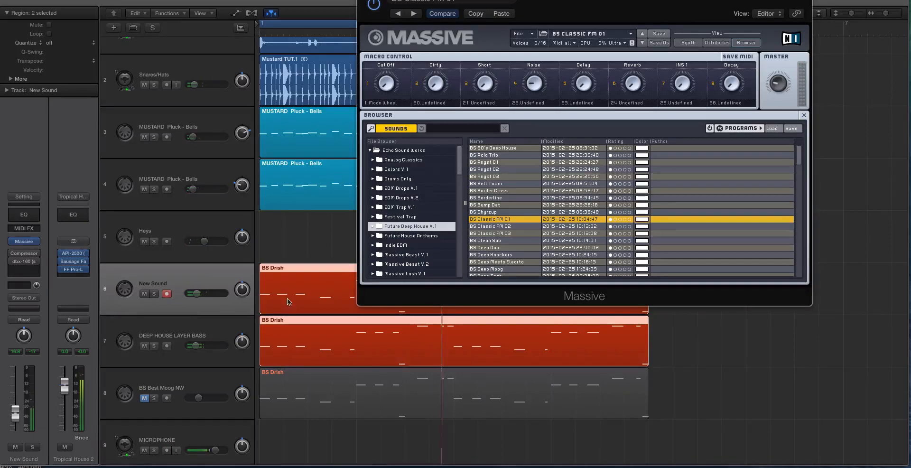
Adjust Massive's master level with the DEEP HOUSE LAYER BASS soloed, and raise the track's volume to -16.2 dB in the full mix
click(219, 316)
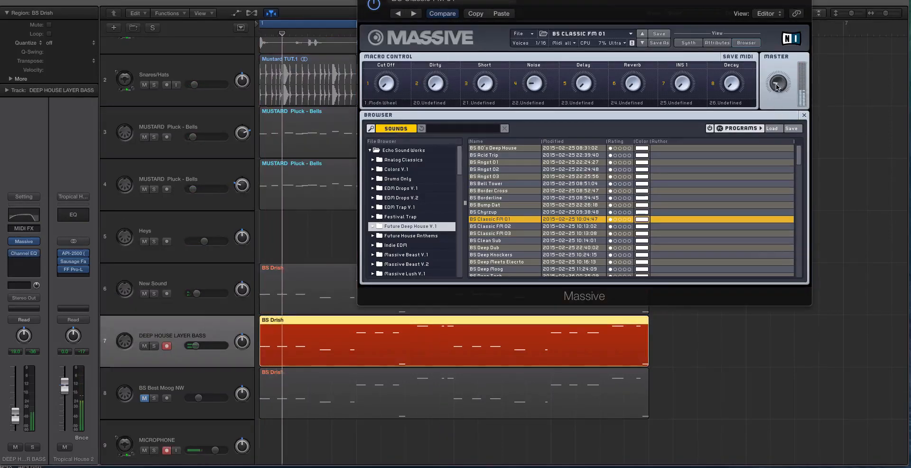
drag(776, 85, 776, 81)
key(ctrl+s)
key(Return)
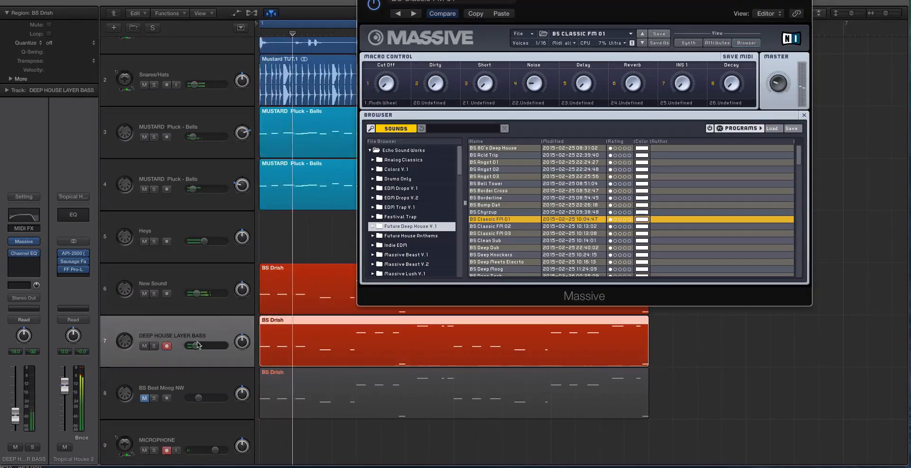
drag(198, 346, 202, 345)
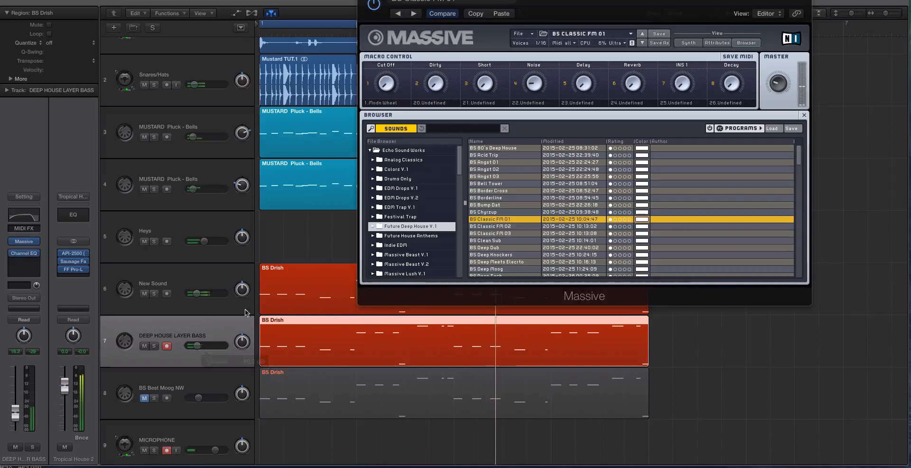
Raise the Kicks, Snares/Hats and both MUSTARD Pluck - Bells tracks together, bringing the Kicks volume to -4.8 dB
click(169, 170)
scroll(179, 135, up, 5)
shift+click(198, 58)
drag(201, 68, 201, 68)
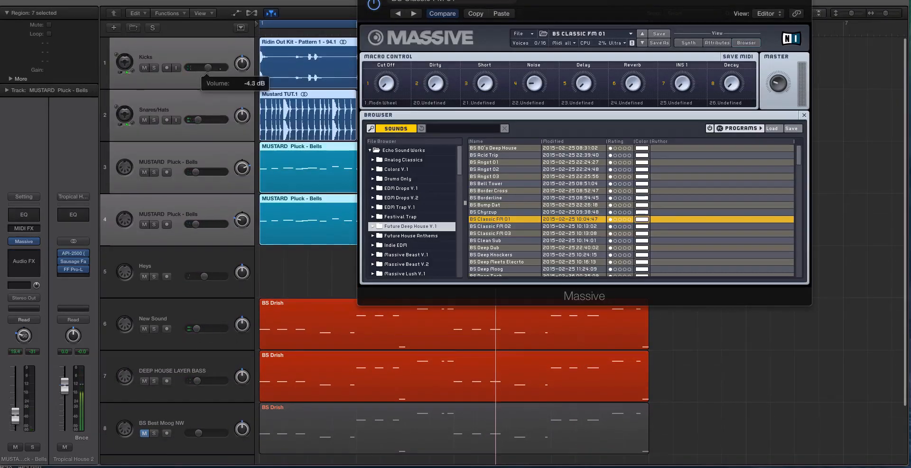
key(space)
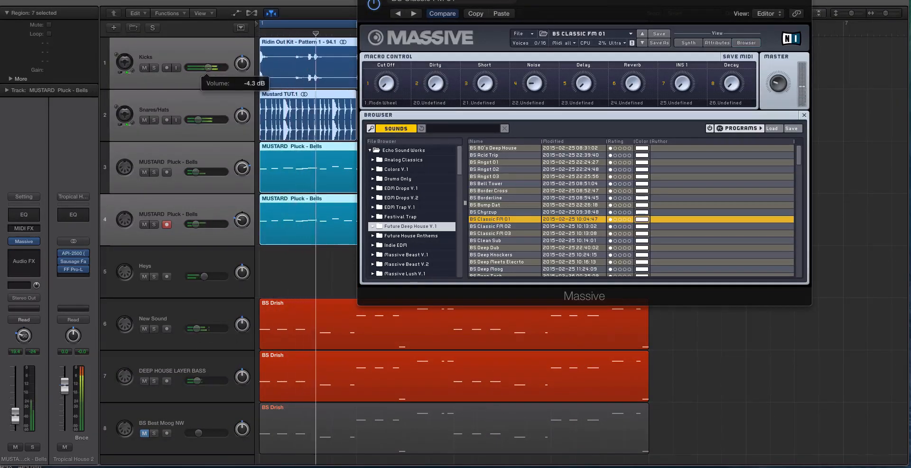
drag(206, 67, 205, 67)
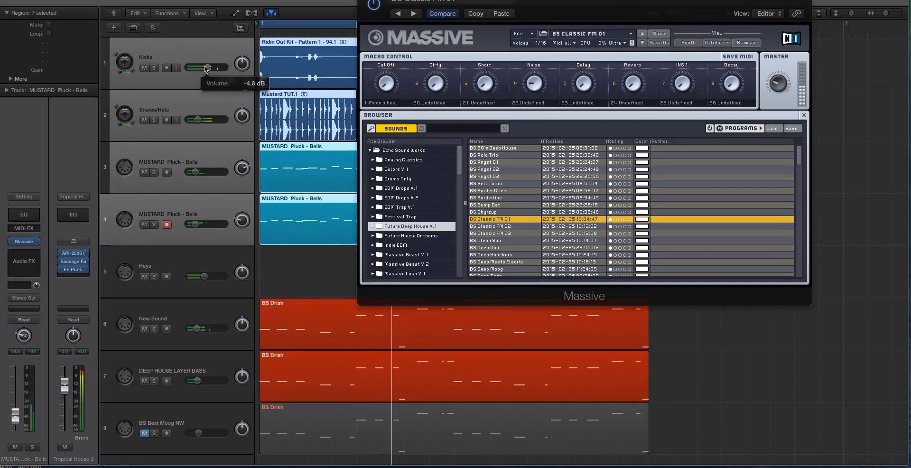
Lower both MUSTARD Pluck - Bells tracks slightly and close the Massive window
click(203, 258)
click(180, 157)
shift+click(178, 209)
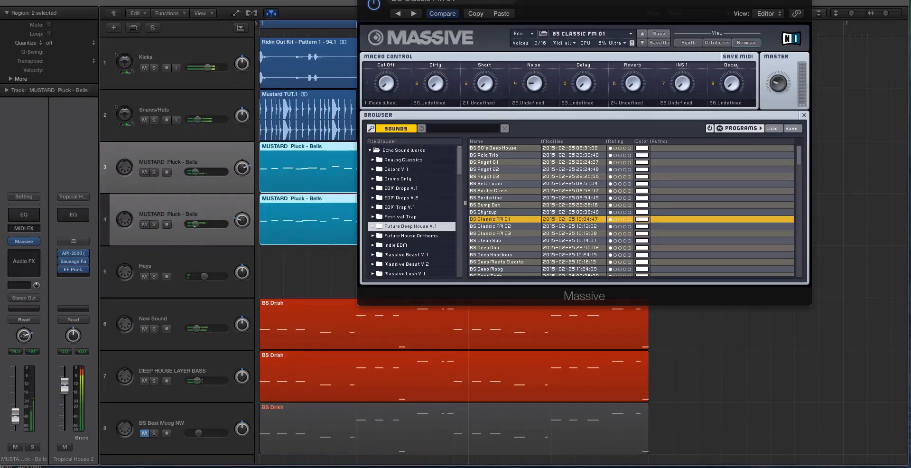
drag(195, 225, 194, 225)
click(209, 359)
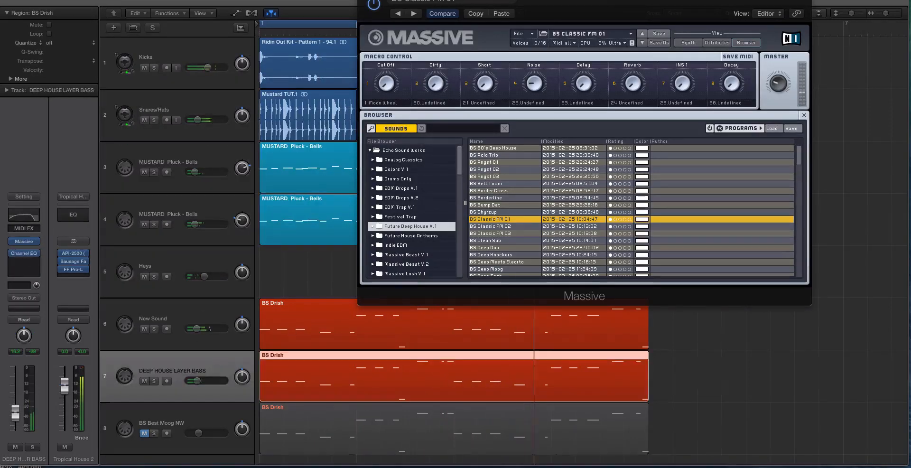
key(super+w)
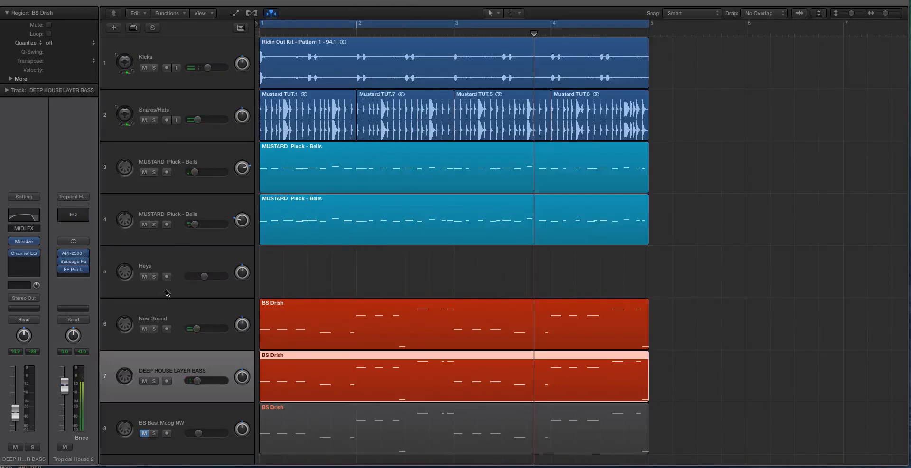
Move the New Sound and DEEP HOUSE LAYER BASS tracks together directly below the MUSTARD Pluck - Bells tracks
click(185, 313)
shift+click(188, 361)
drag(182, 313, 185, 245)
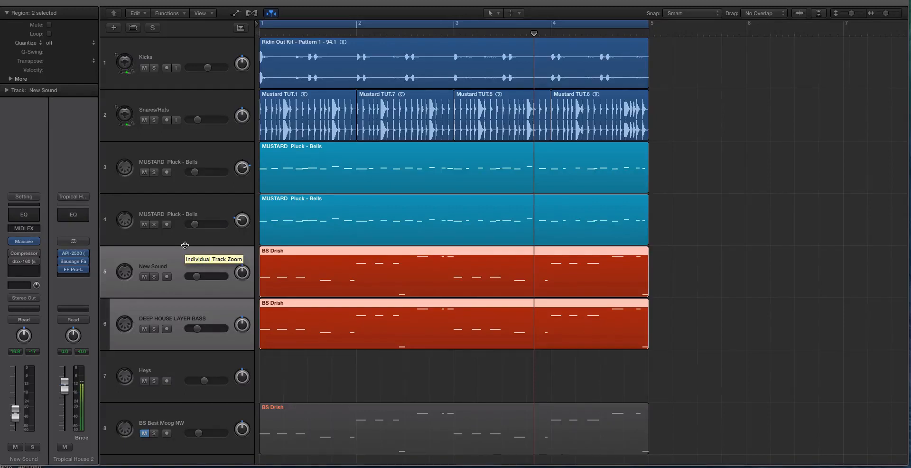
click(185, 259)
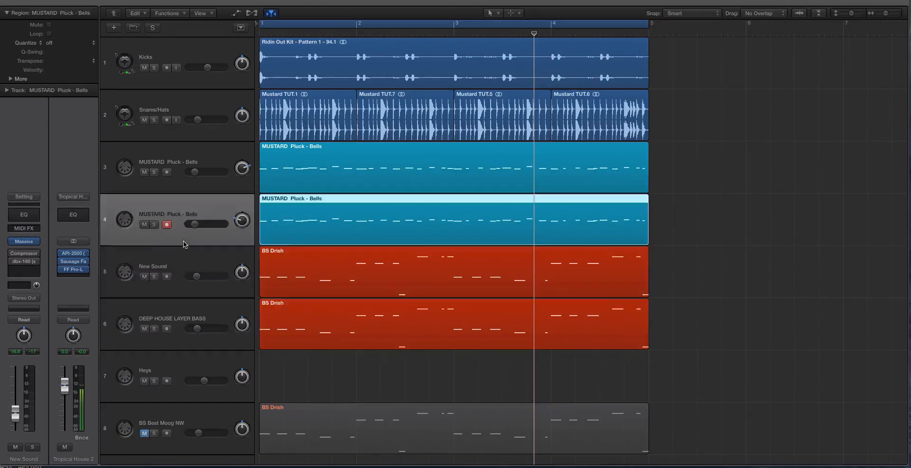
click(182, 306)
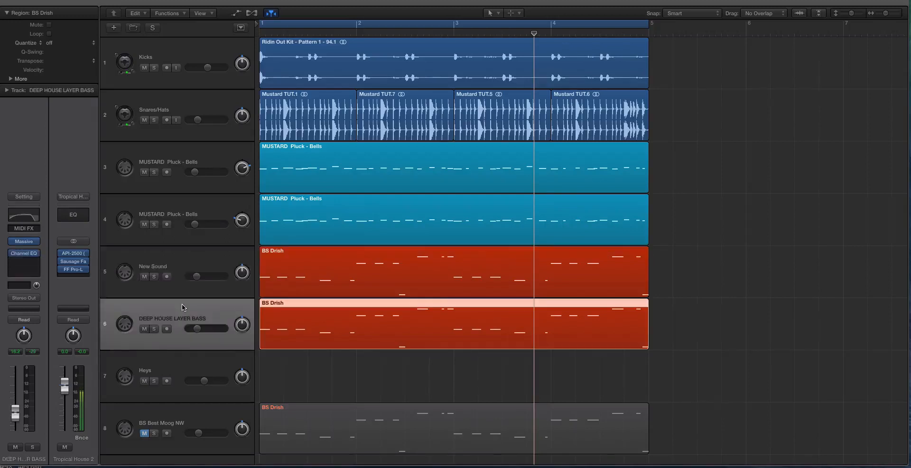
click(173, 258)
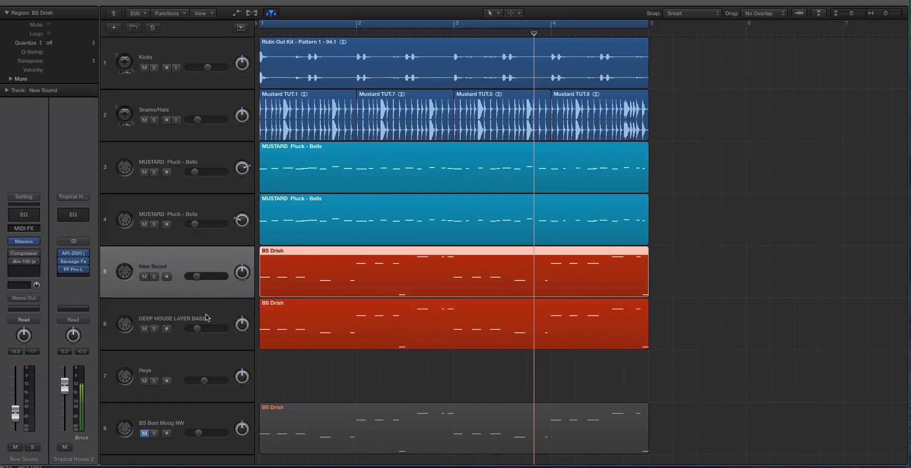
click(206, 317)
click(168, 269)
Move the New Sound track directly below Kicks and solo the Kicks and New Sound regions together
key(ctrl+s)
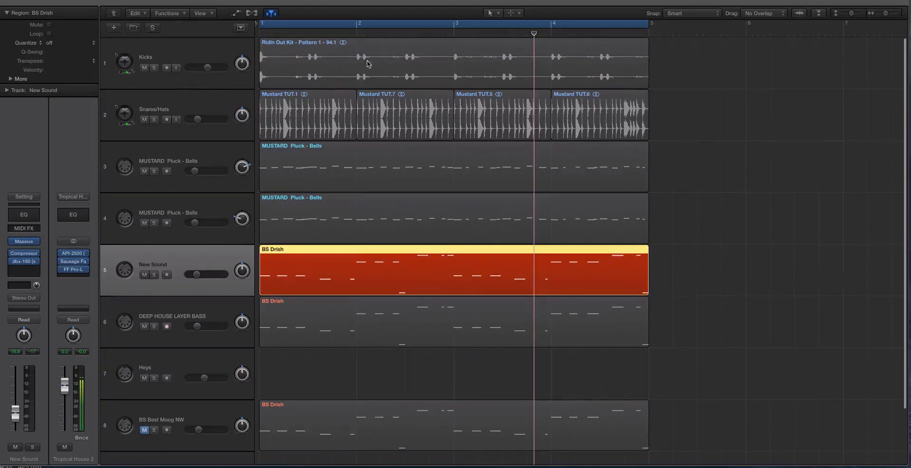
click(352, 81)
shift+click(309, 260)
drag(203, 250, 218, 89)
shift+click(322, 62)
Examine the Kicks and New Sound regions from bar 1 at a larger zoom to compare kick hits with bass notes
key(z)
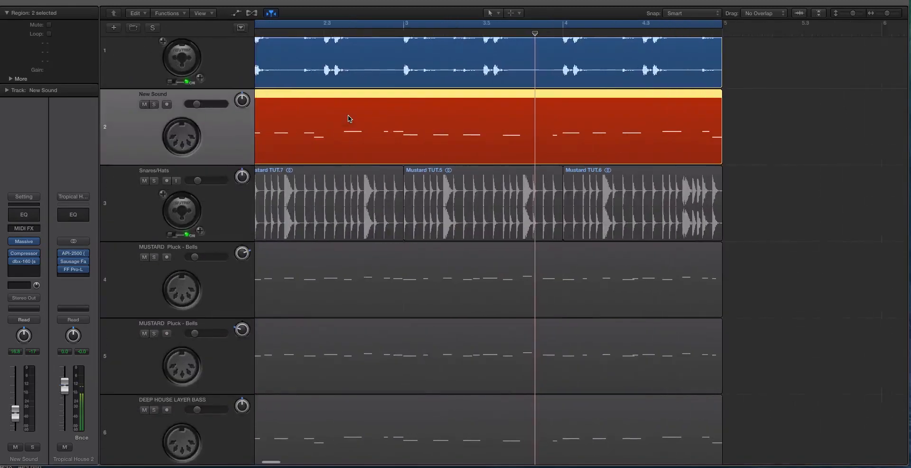
scroll(377, 118, up, 3)
key(super+Down)
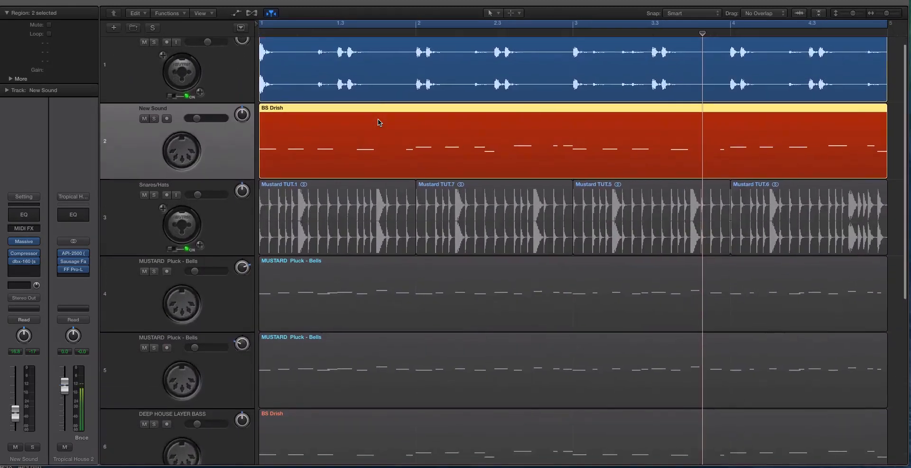
key(super+Right)
key(super+Right)
scroll(378, 122, left, 5)
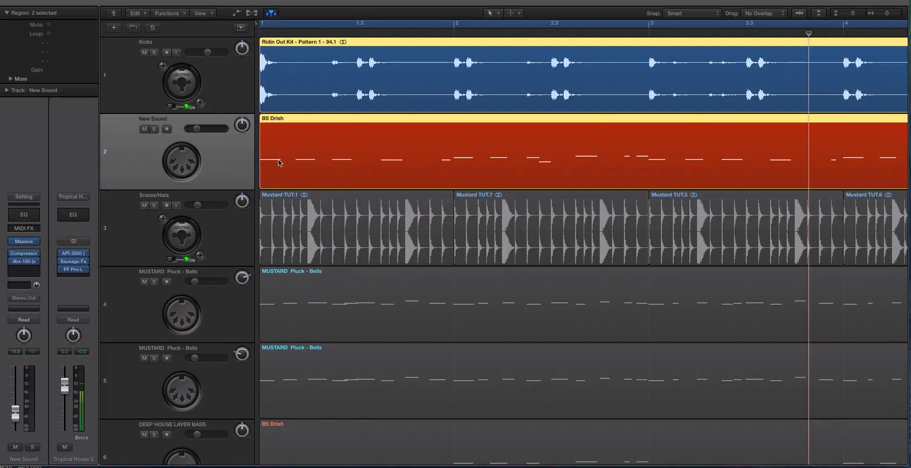
Compare the kick hits with the New Sound bass notes at the bar and half-bar positions from 1.3 to 3
drag(332, 36, 357, 33)
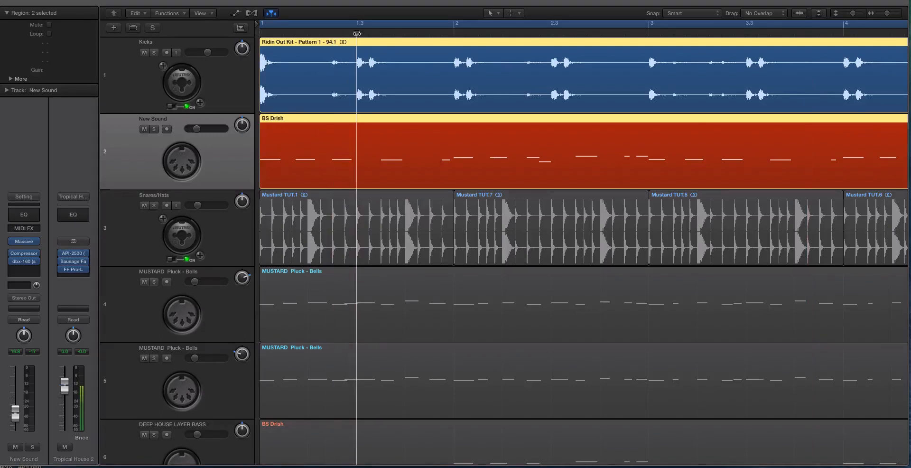
click(458, 32)
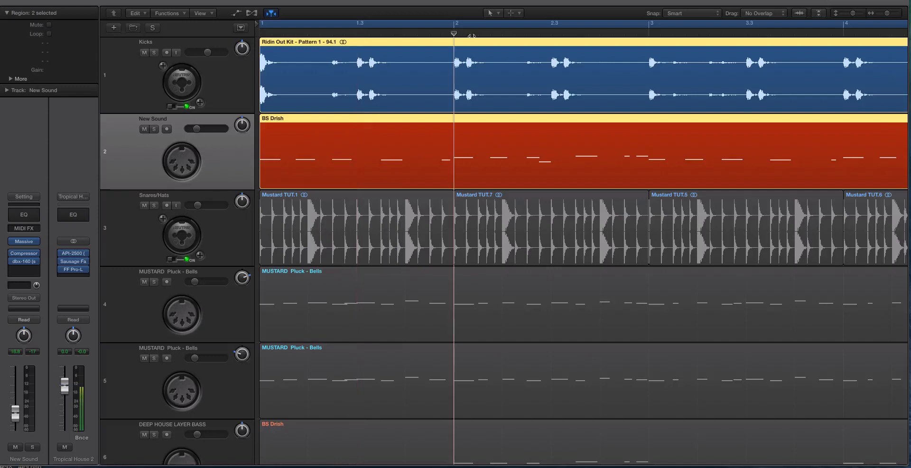
click(552, 34)
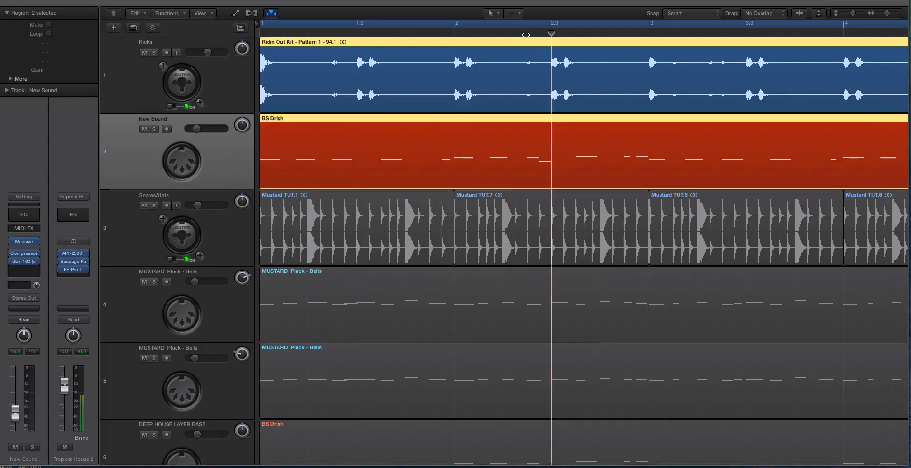
click(526, 34)
click(574, 33)
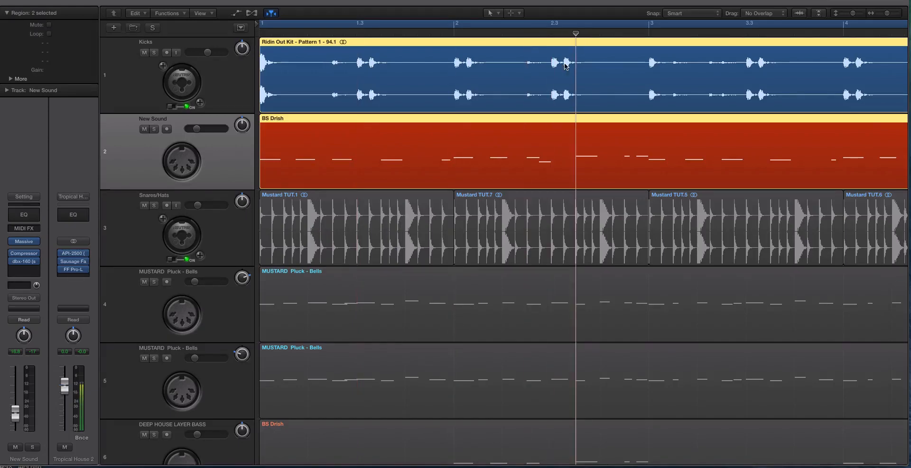
click(649, 34)
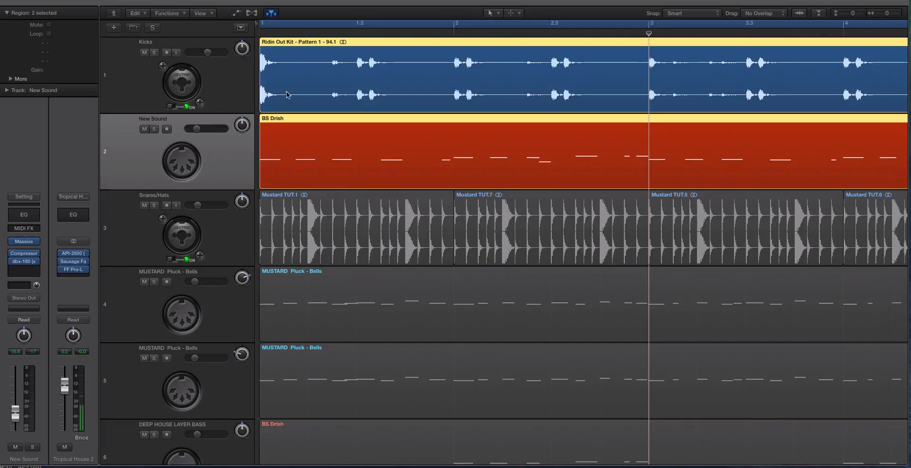
Set the side chain source of the New Sound track's Compressor to Audio 5
click(222, 85)
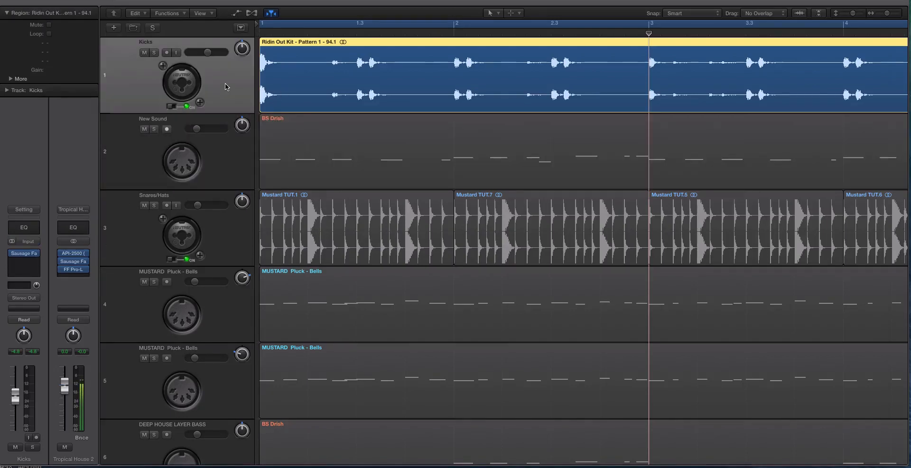
click(223, 156)
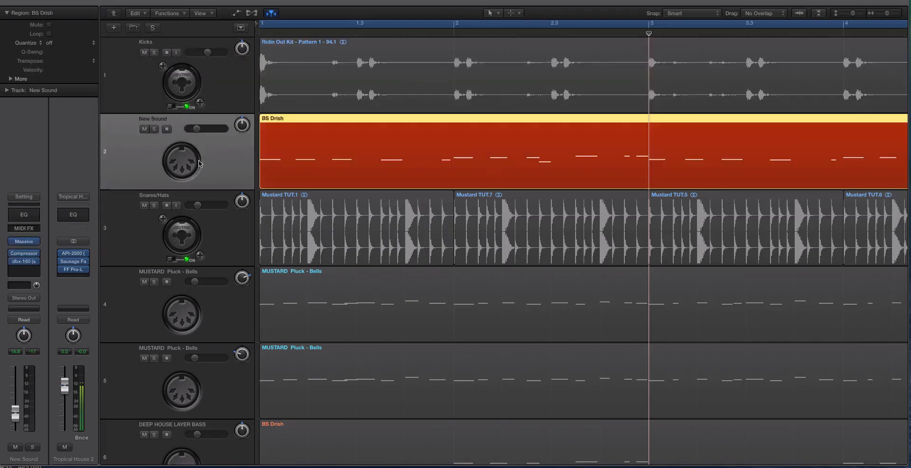
click(24, 253)
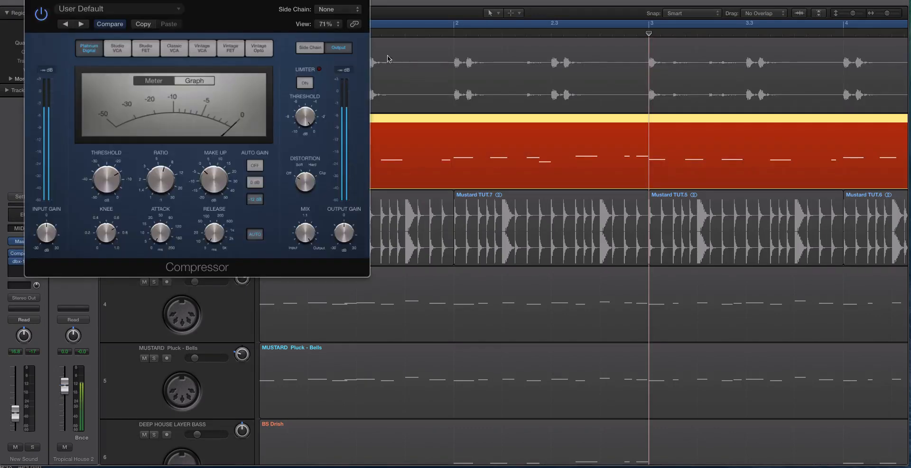
click(330, 12)
click(334, 44)
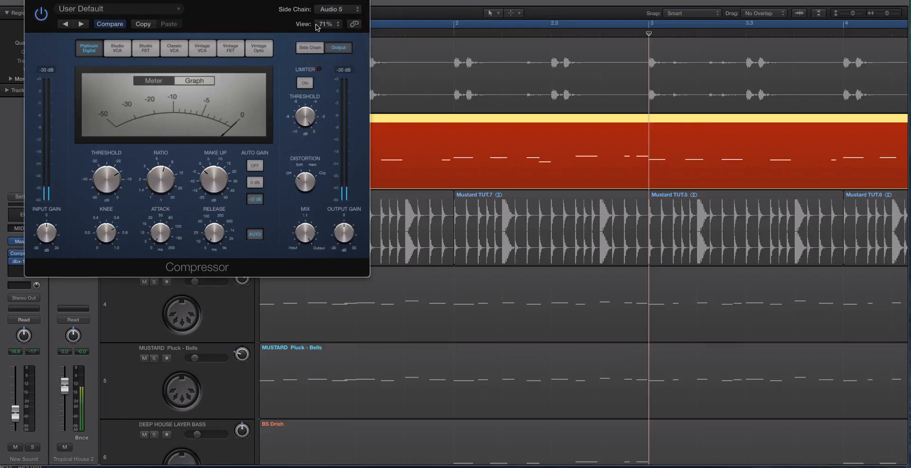
Audition the side-chained New Sound bass alone and together with the Kicks region, and close the Compressor window
drag(176, 1, 583, 30)
key(space)
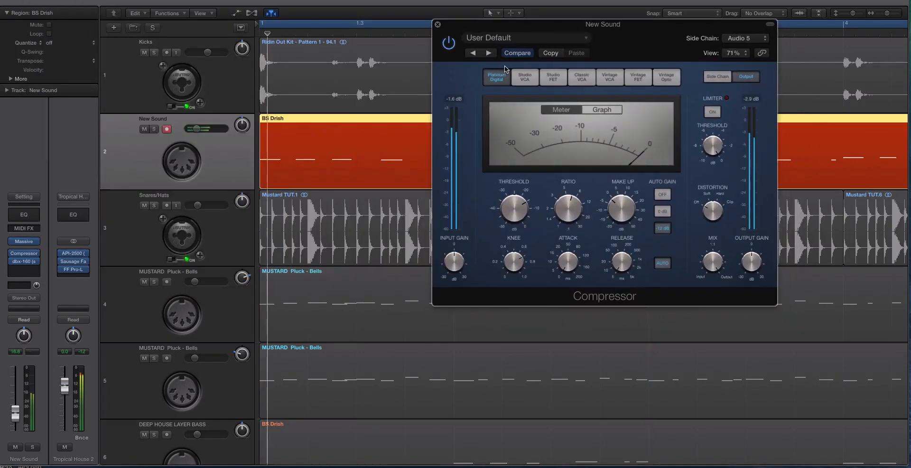
drag(520, 210, 521, 218)
shift+click(387, 88)
key(space)
key(space)
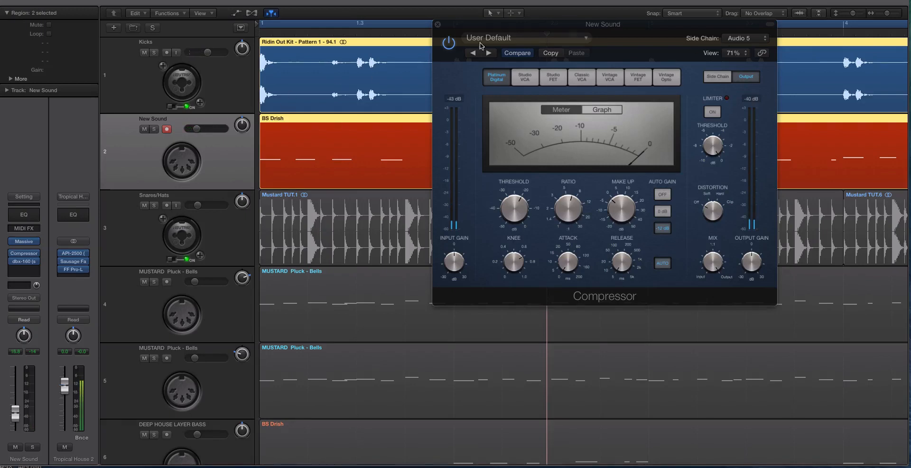
drag(472, 25, 545, 31)
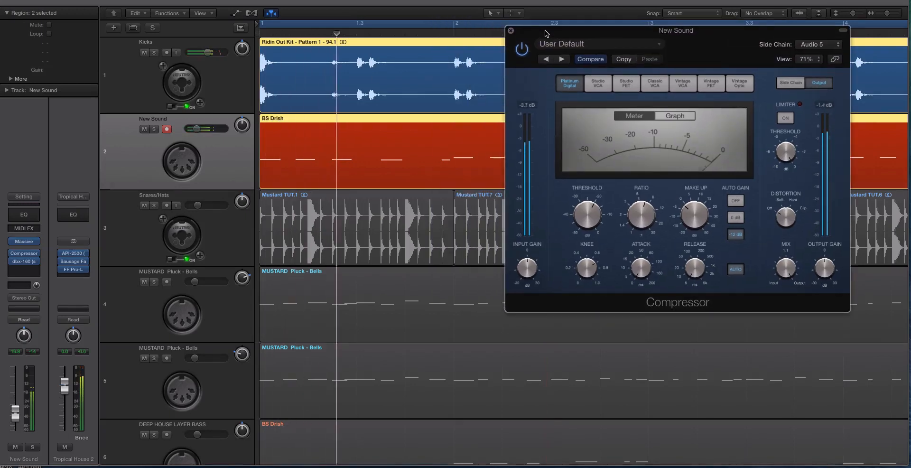
click(511, 31)
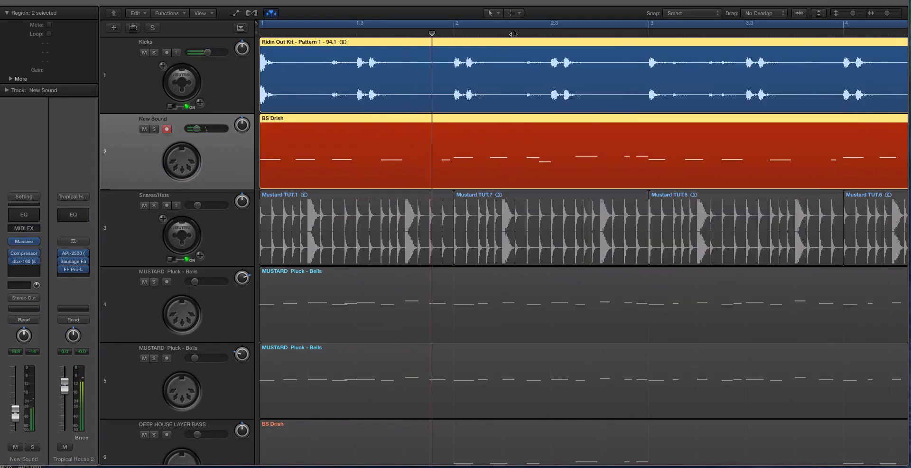
Turn off solo, play the full beat and move the New Sound track directly above DEEP HOUSE LAYER BASS
key(space)
key(ctrl+s)
key(space)
key(super+Left)
key(super+Left)
key(super+Left)
key(super+Up)
key(super+Up)
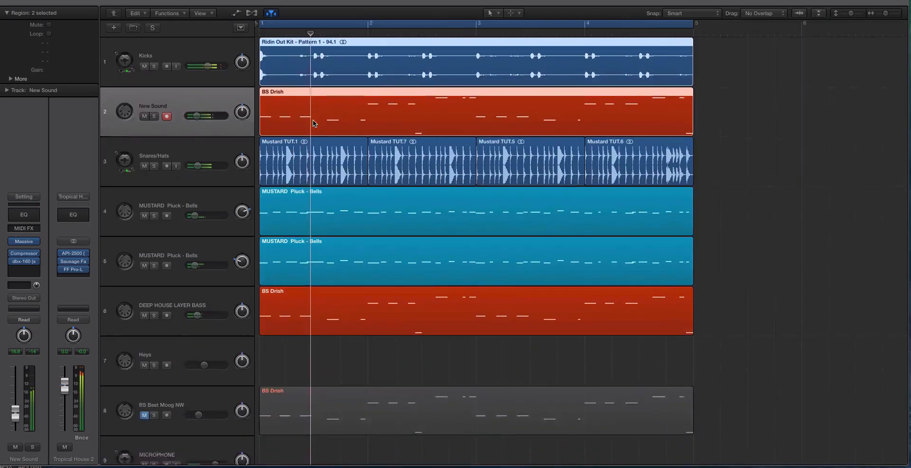
drag(202, 105, 189, 251)
Transpose the DEEP HOUSE LAYER BASS region by -12 and set the track's volume to about -14 dB
drag(197, 292, 196, 292)
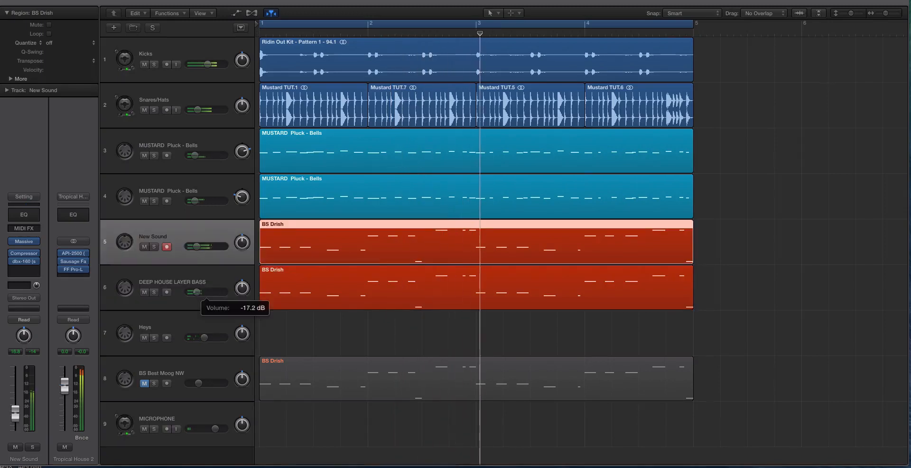
click(210, 283)
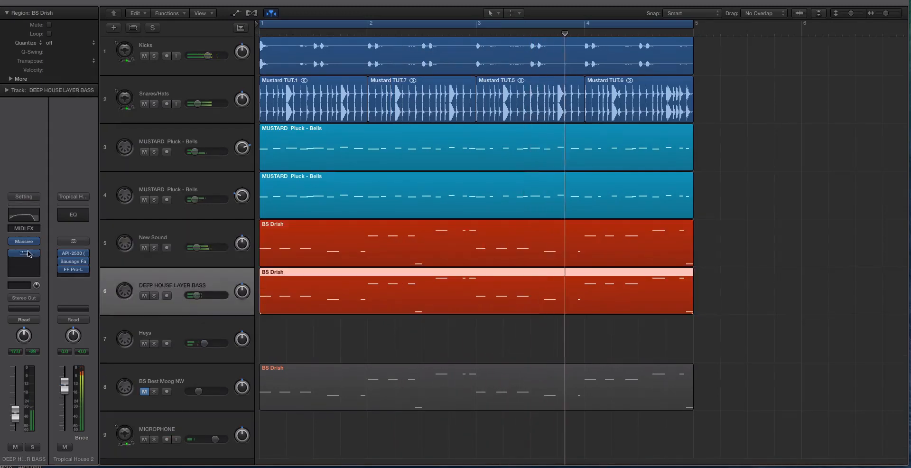
key(ctrl+s)
click(93, 61)
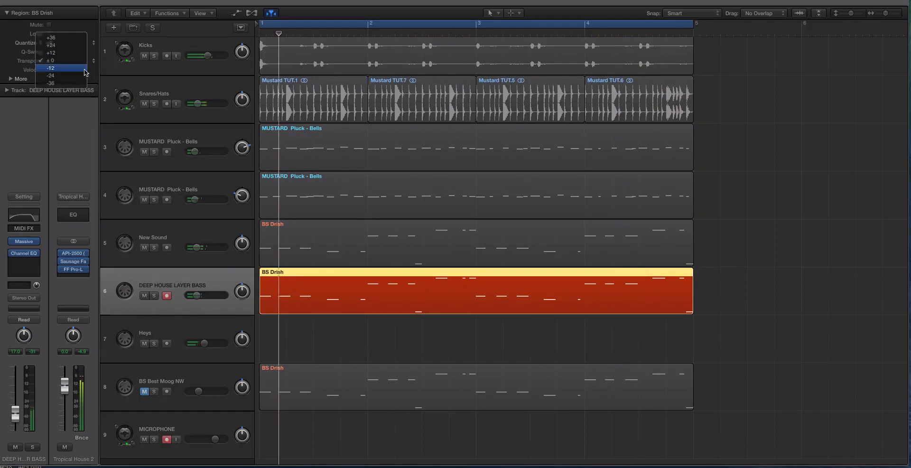
click(86, 68)
key(ctrl+s)
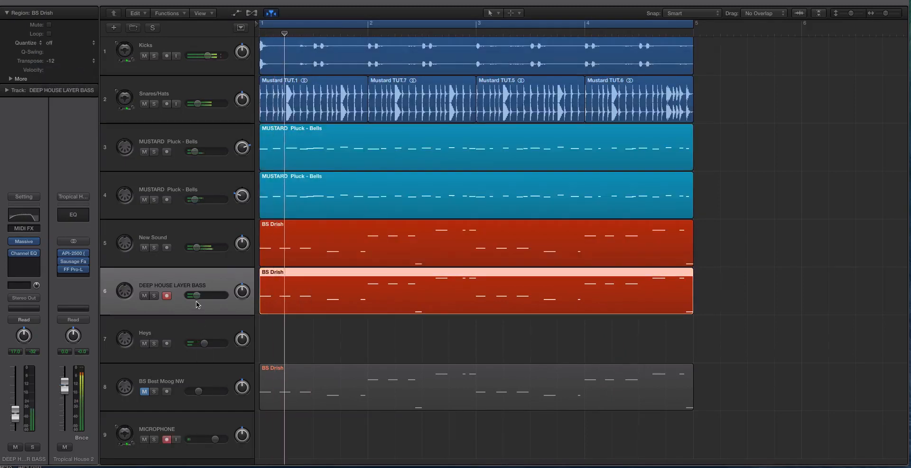
drag(197, 301, 200, 301)
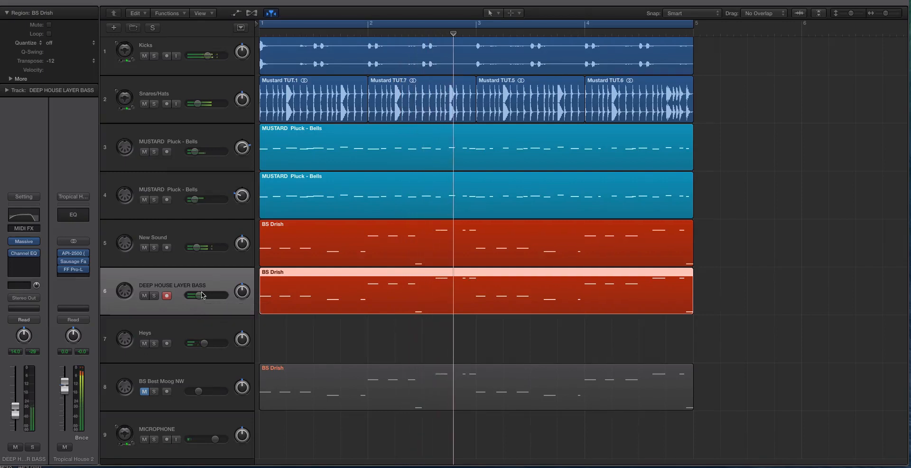
Raise both MUSTARD Pluck - Bells tracks slightly together and set the Keys track's volume to about +0.8 dB
click(186, 138)
shift+click(190, 184)
drag(195, 200, 197, 200)
click(200, 335)
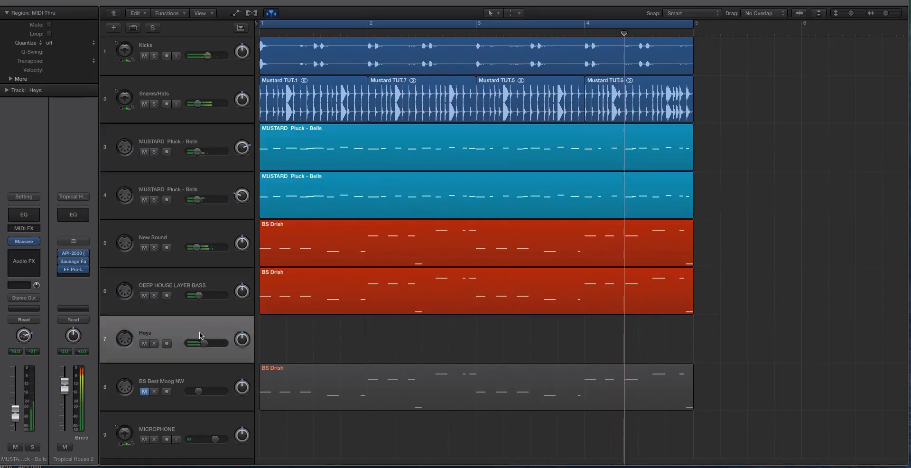
drag(204, 343, 217, 343)
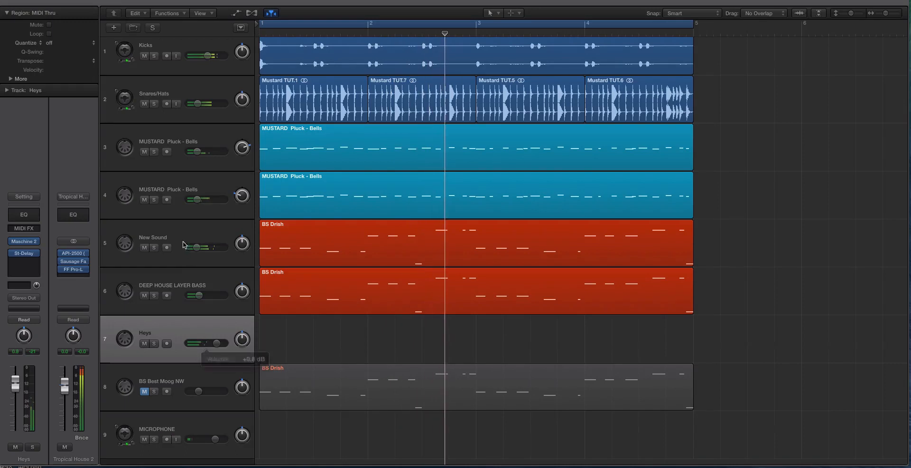
click(185, 273)
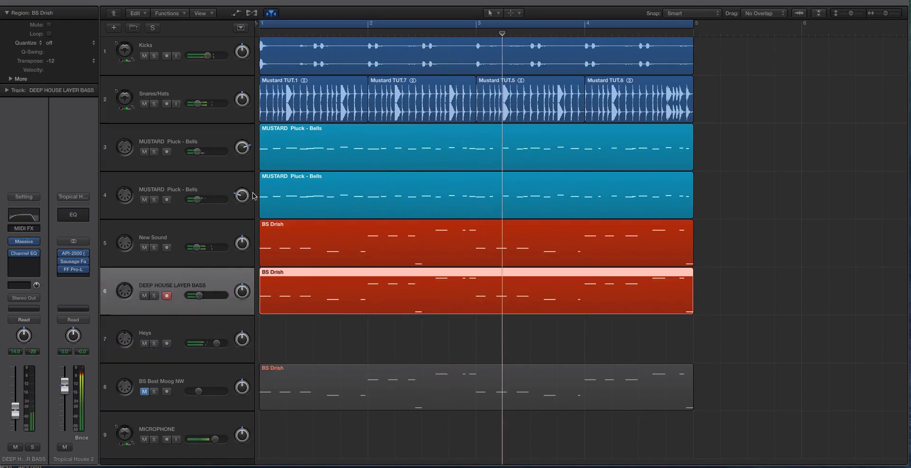
click(192, 228)
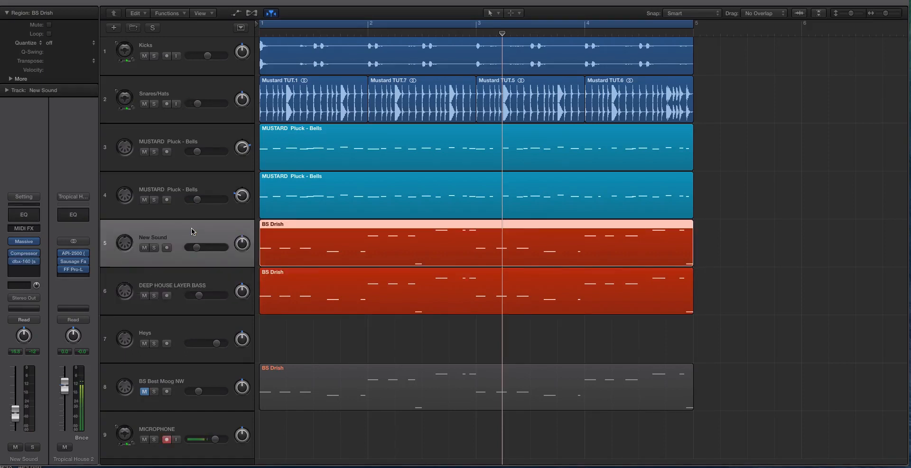